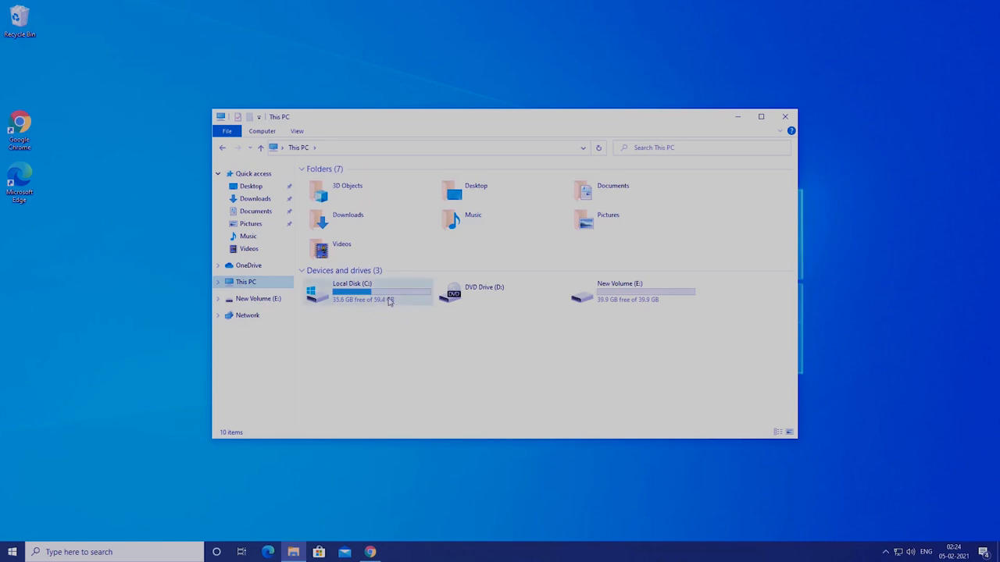
# - Open Disk Management by running diskmgmt.msc and move its window over the File Explorer window
pyautogui.click(389, 301)
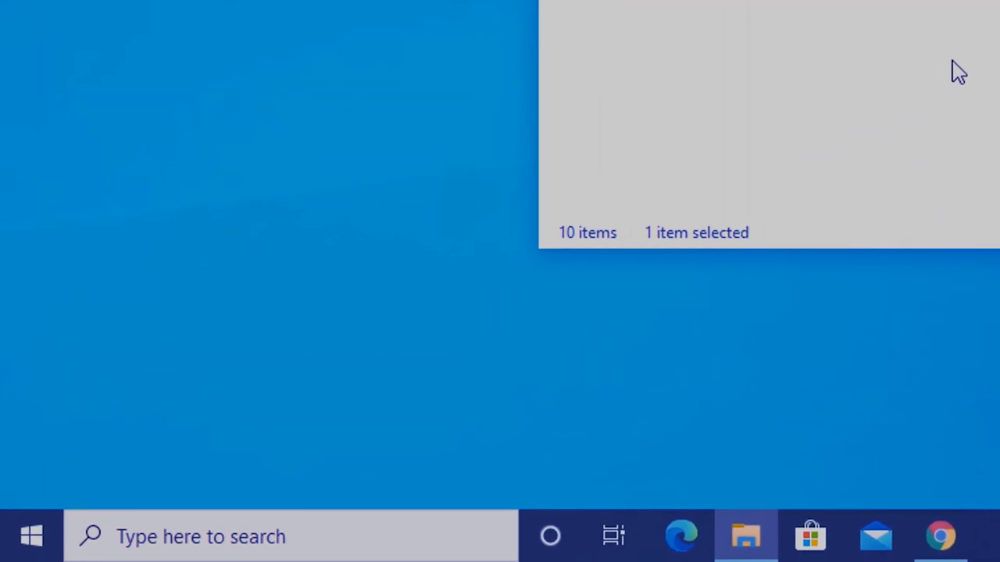
pyautogui.press('super+r')
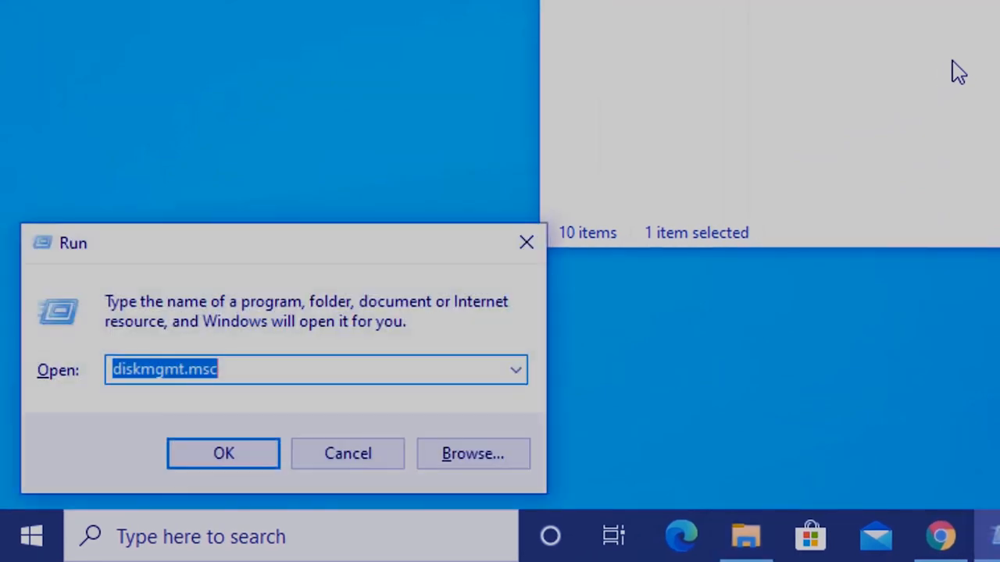
pyautogui.write('dis')
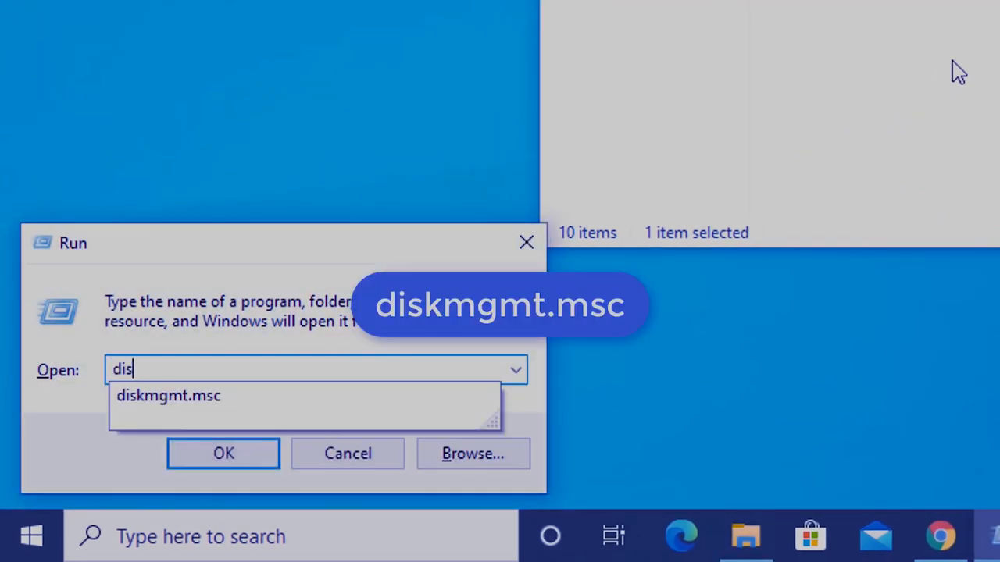
pyautogui.write('kmgmt.msc')
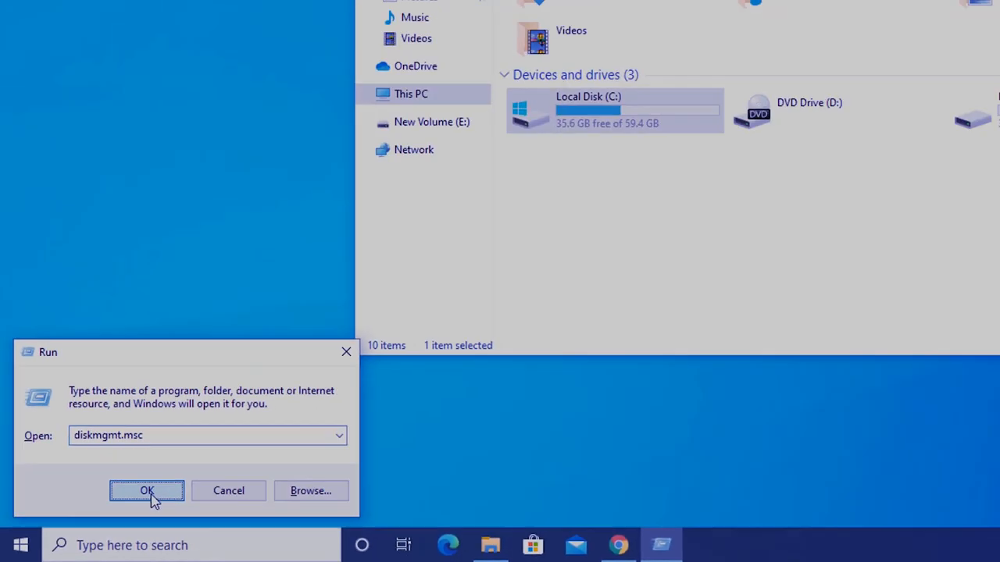
pyautogui.click(225, 453)
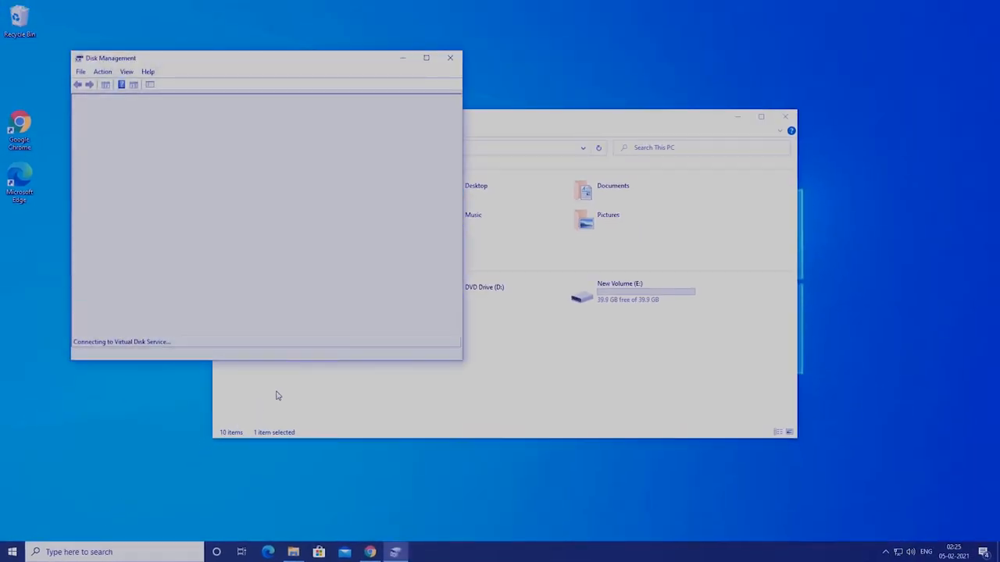
pyautogui.moveTo(309, 67); pyautogui.dragTo(517, 130)
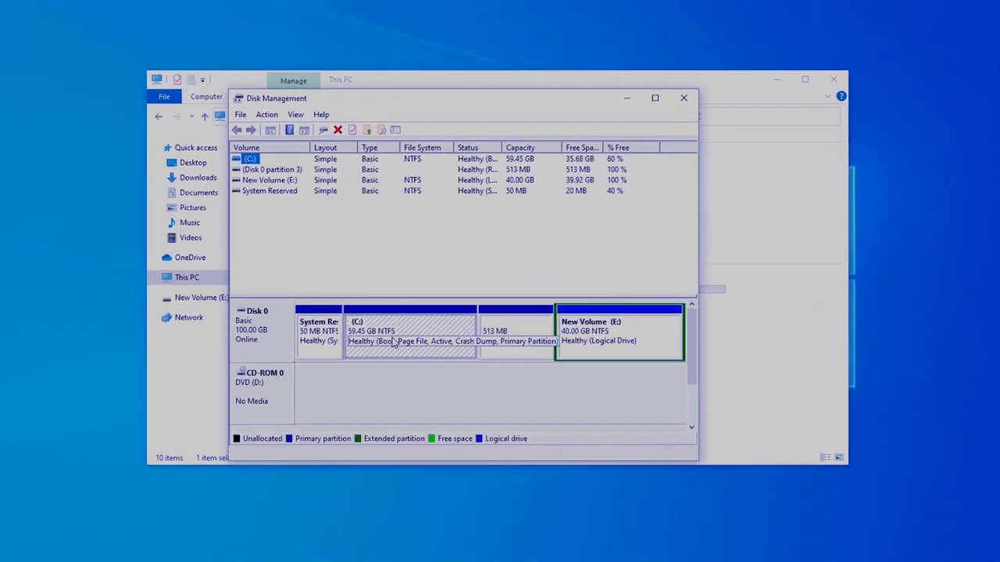
# - Check whether Extend Volume is available for the C: partition and inspect the 513 MB recovery partition beside it
pyautogui.click(411, 336)
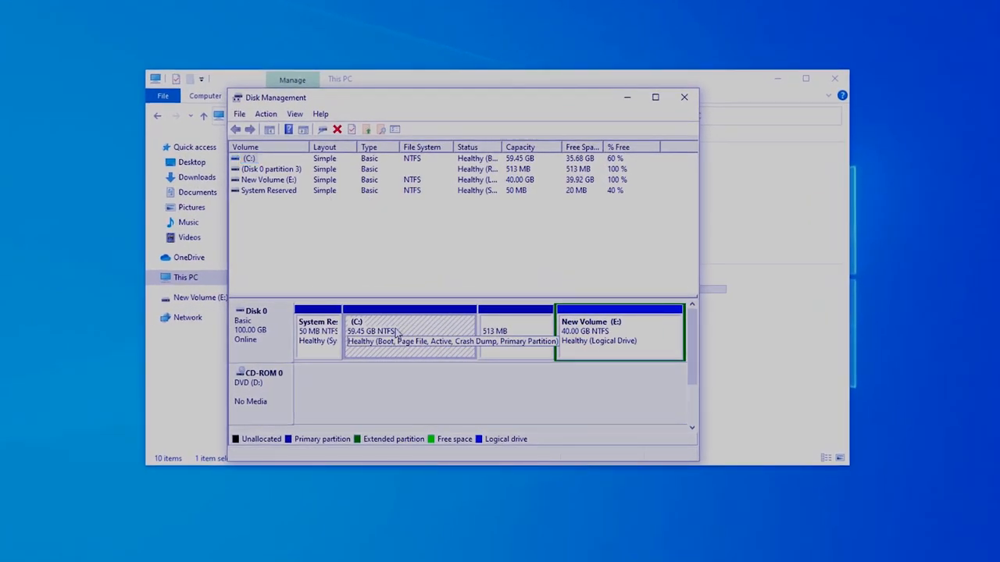
pyautogui.rightClick(397, 335)
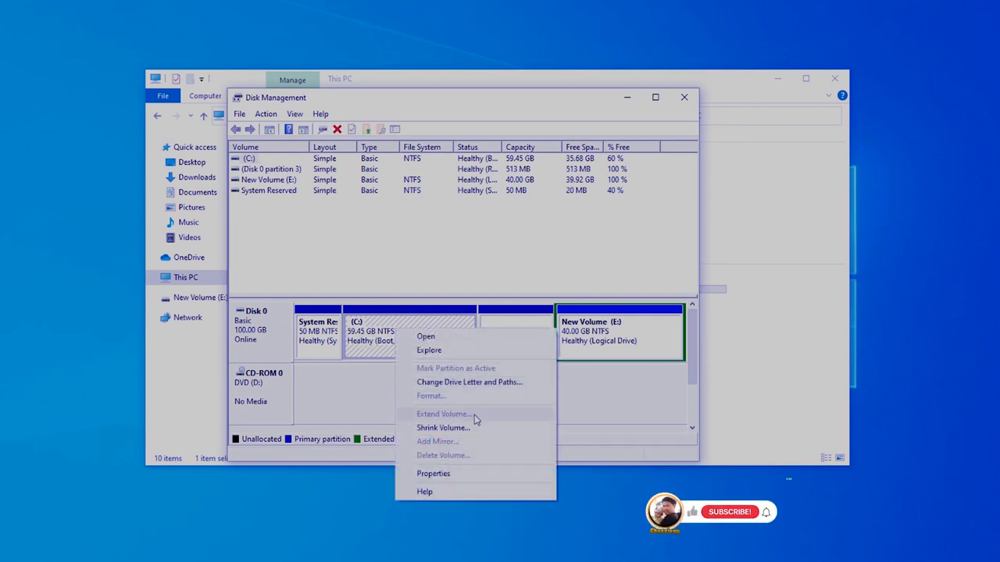
pyautogui.click(567, 396)
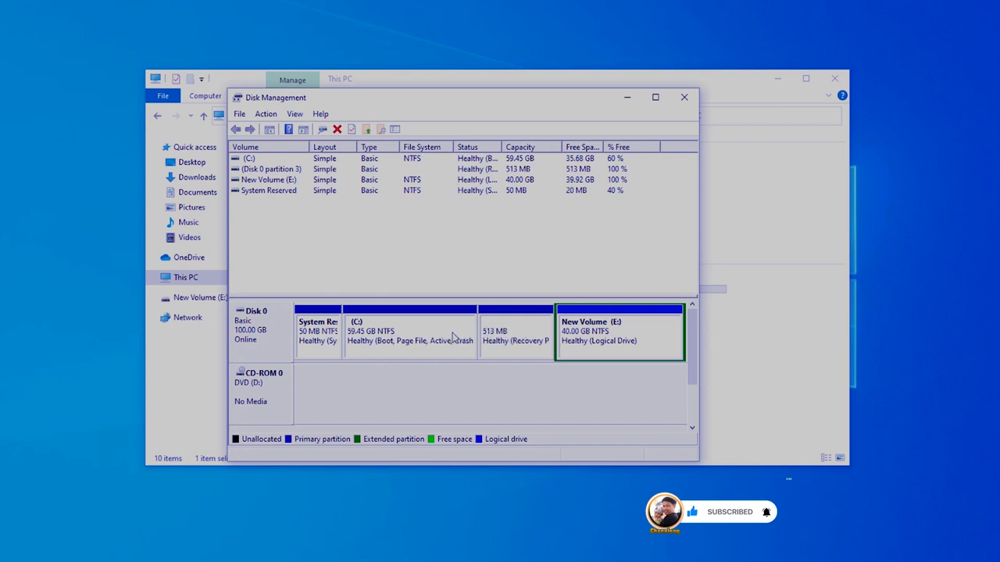
pyautogui.click(509, 333)
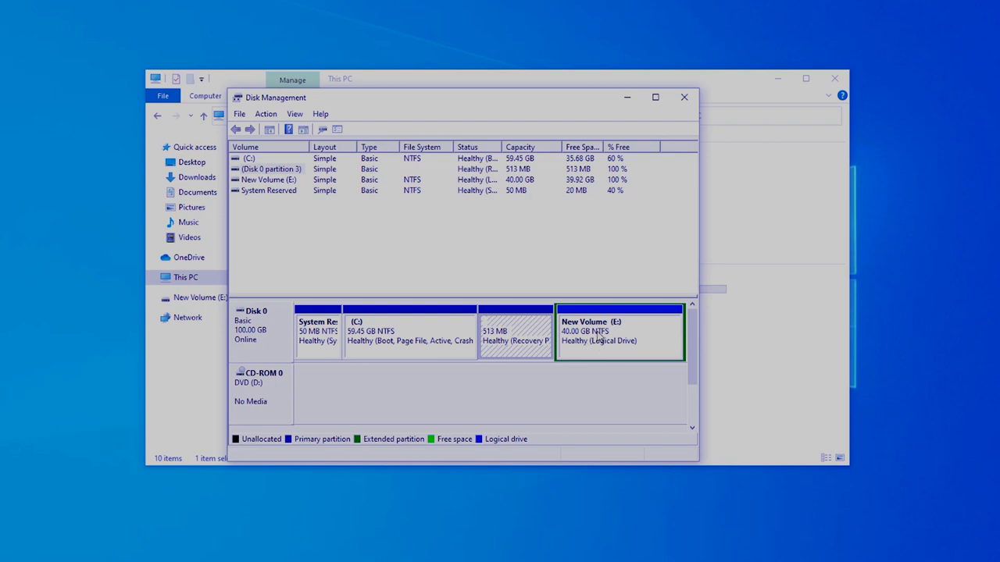
pyautogui.click(432, 344)
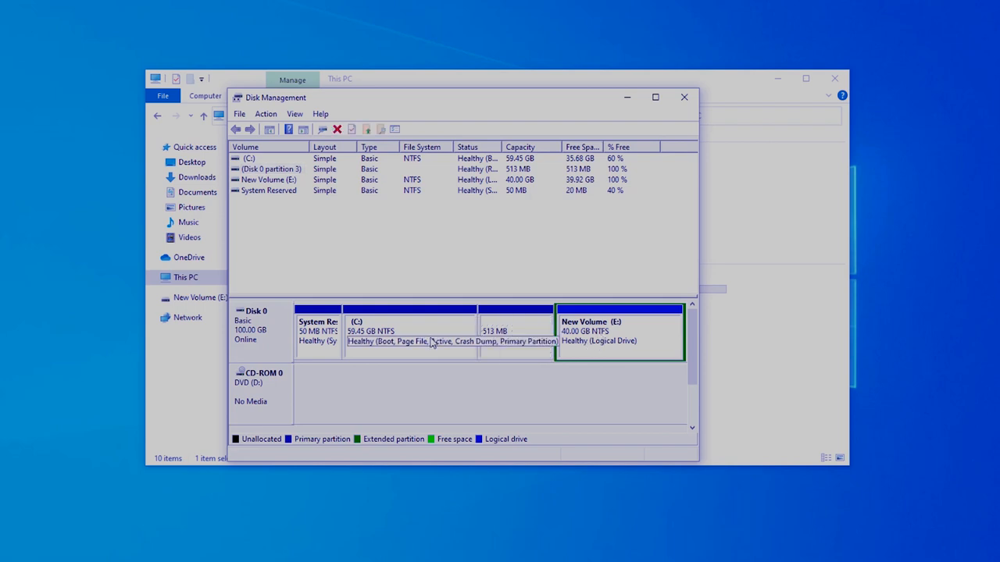
# - Delete the New Volume (E:) on Disk 0 along with its leftover 40 GB free-space partition
pyautogui.rightClick(595, 335)
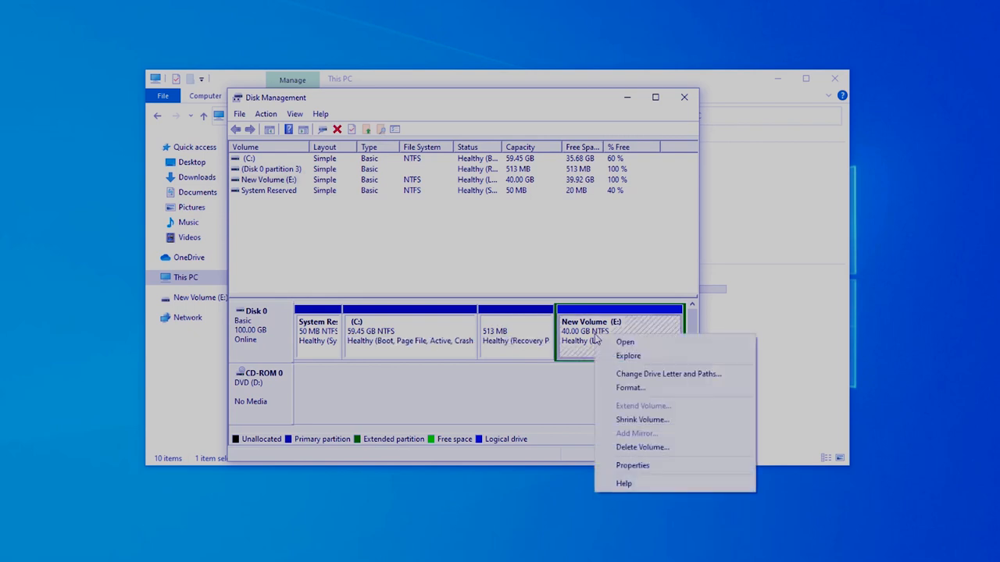
pyautogui.click(630, 447)
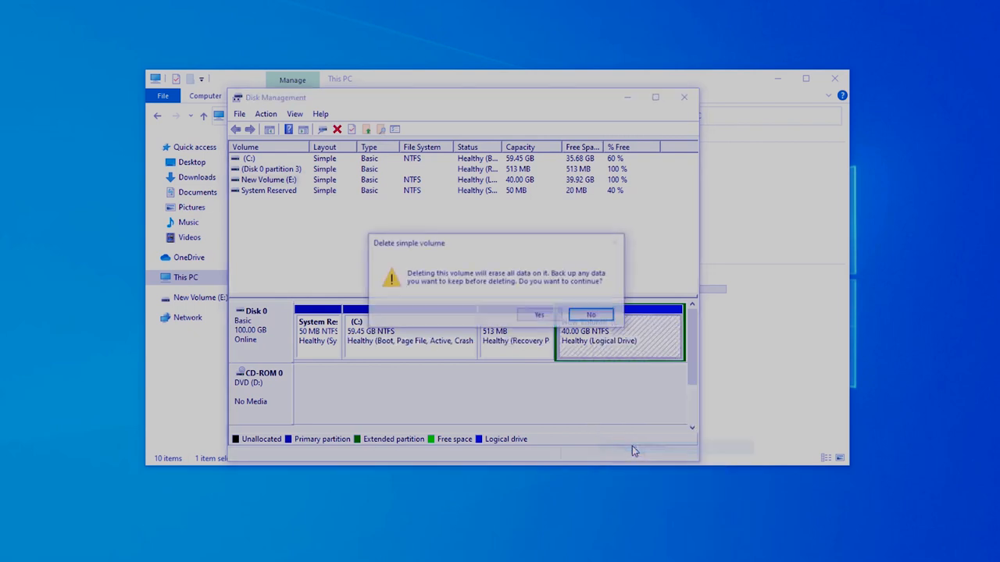
pyautogui.click(549, 317)
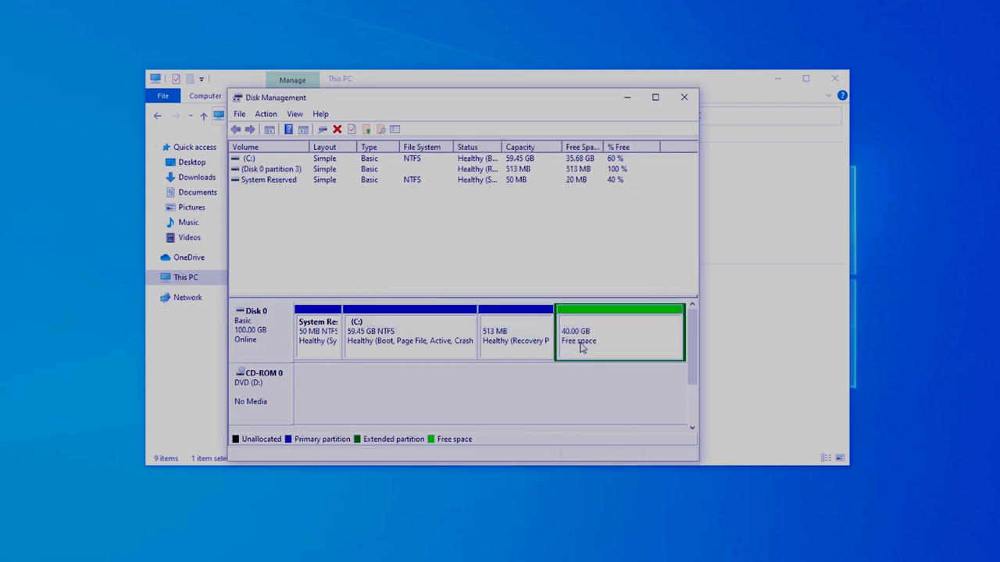
pyautogui.rightClick(581, 348)
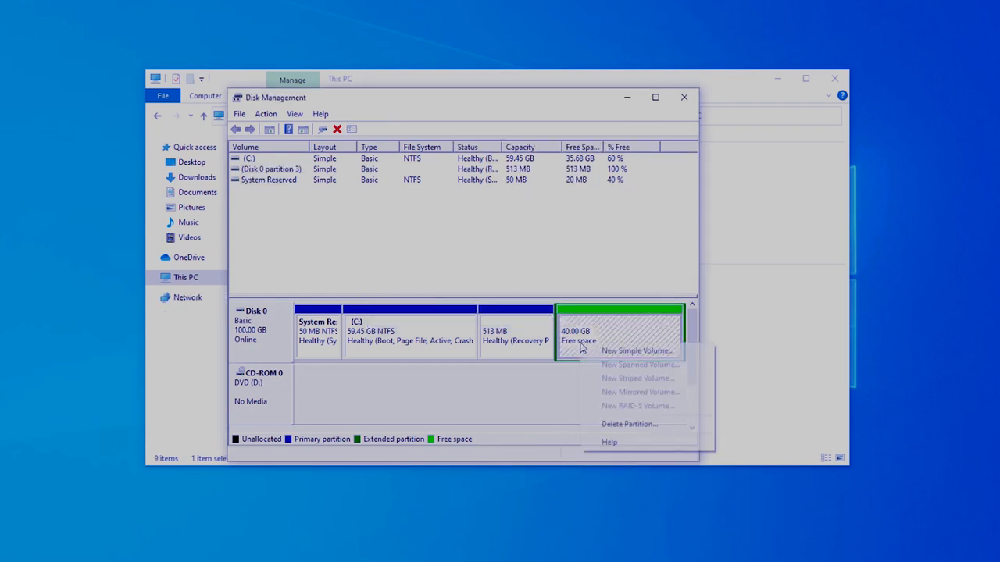
pyautogui.click(623, 424)
pyautogui.click(538, 318)
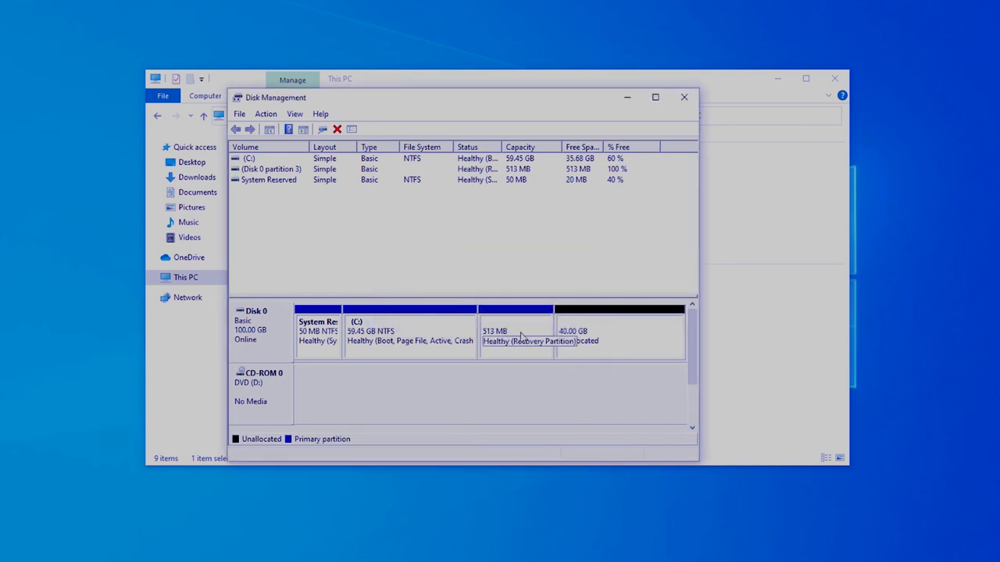
# - Recheck the Extend Volume option for the C: partition and inspect the recovery partition between it and the unallocated space
pyautogui.click(408, 339)
pyautogui.rightClick(406, 338)
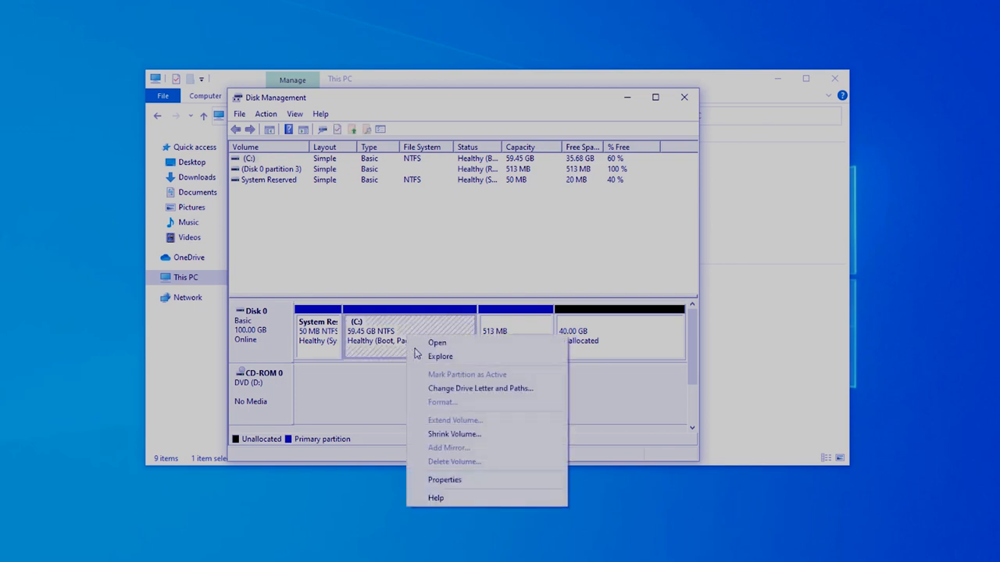
pyautogui.click(592, 389)
pyautogui.click(493, 320)
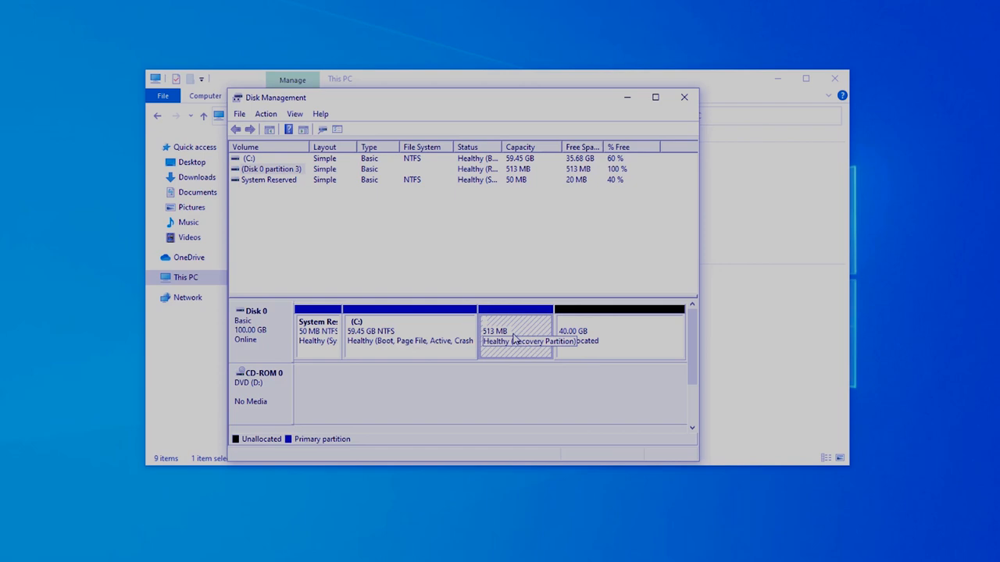
pyautogui.click(520, 381)
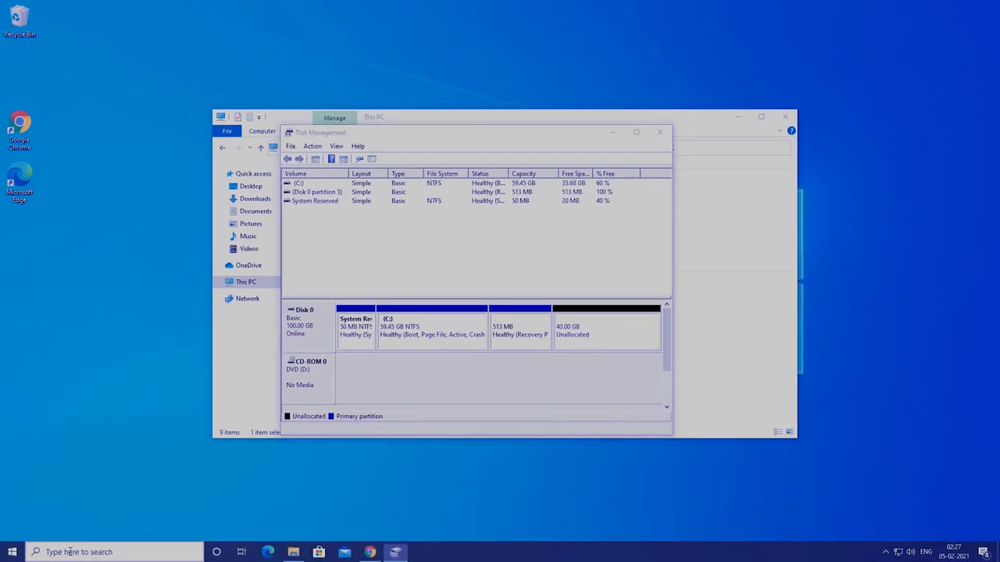
# - Open Command Prompt as administrator and start diskpart
pyautogui.click(70, 552)
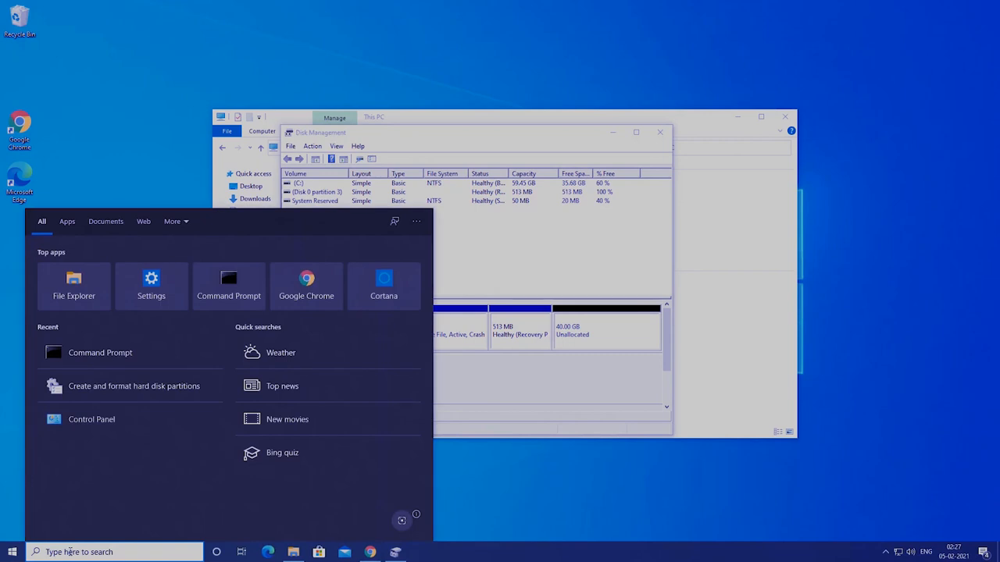
pyautogui.write('cmd')
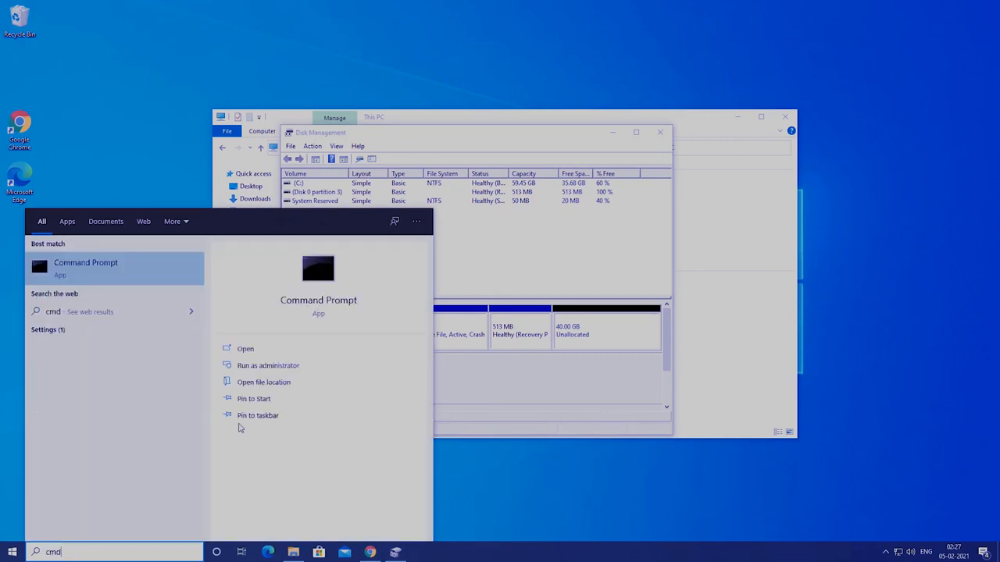
pyautogui.click(244, 364)
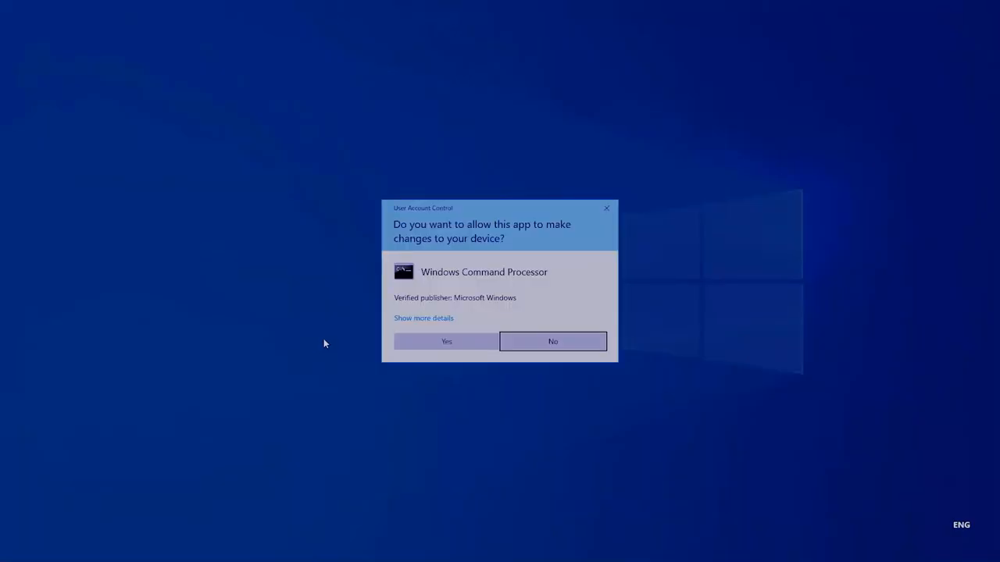
pyautogui.click(415, 342)
pyautogui.write('diskpa')
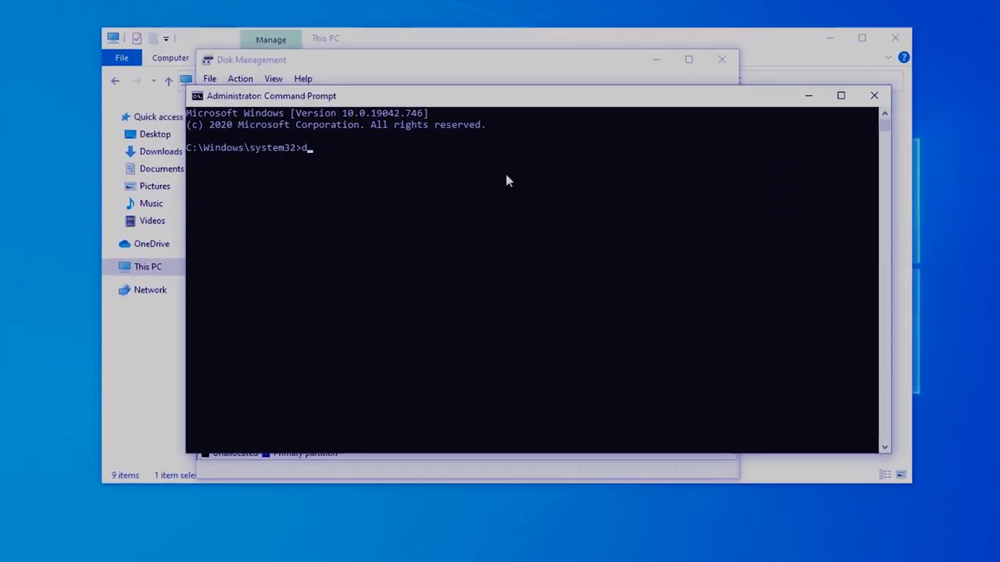
pyautogui.write('rt')
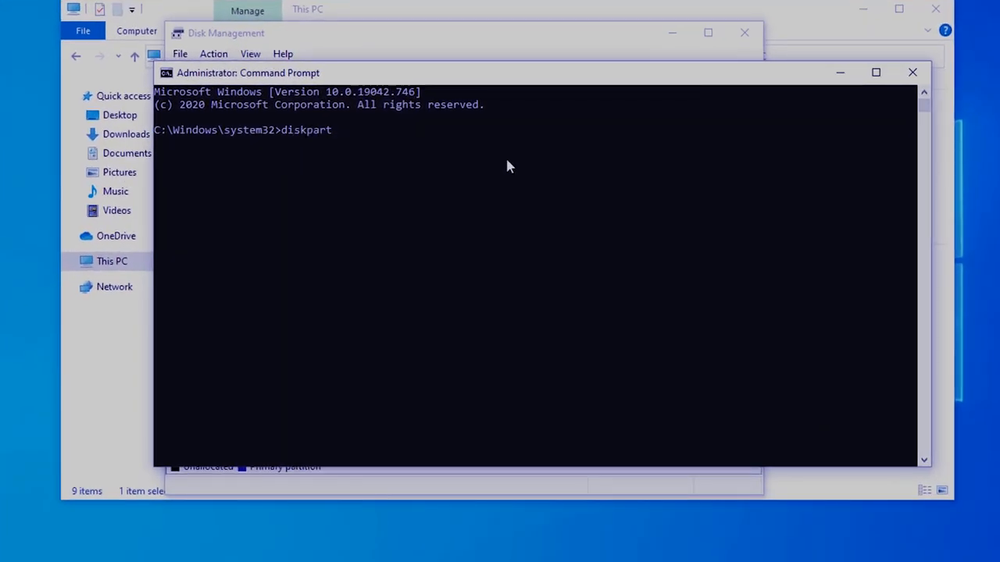
pyautogui.press('Return')
# - In diskpart, select disk 0 from the disk list and list its partitions
pyautogui.write('list disk')
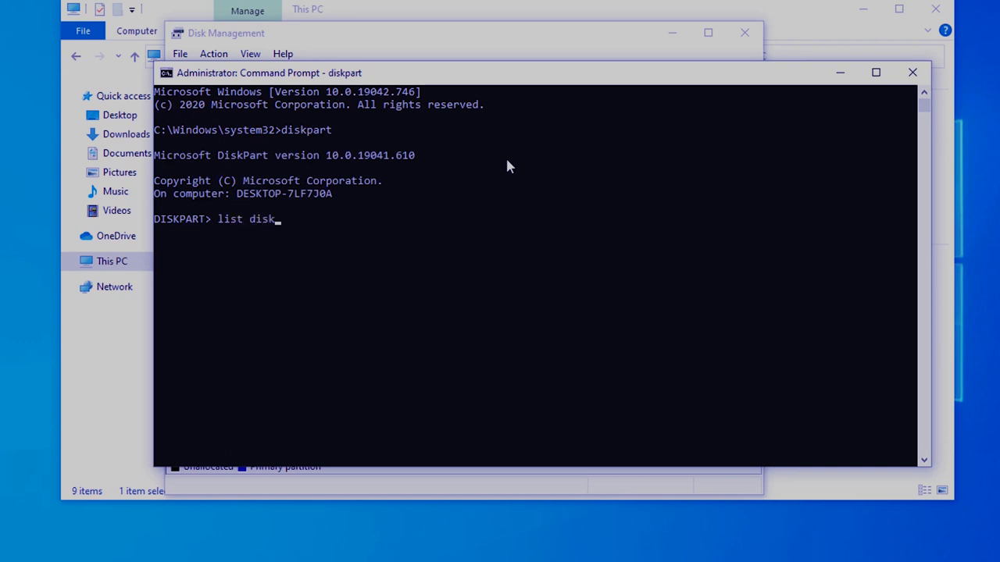
pyautogui.press('Return')
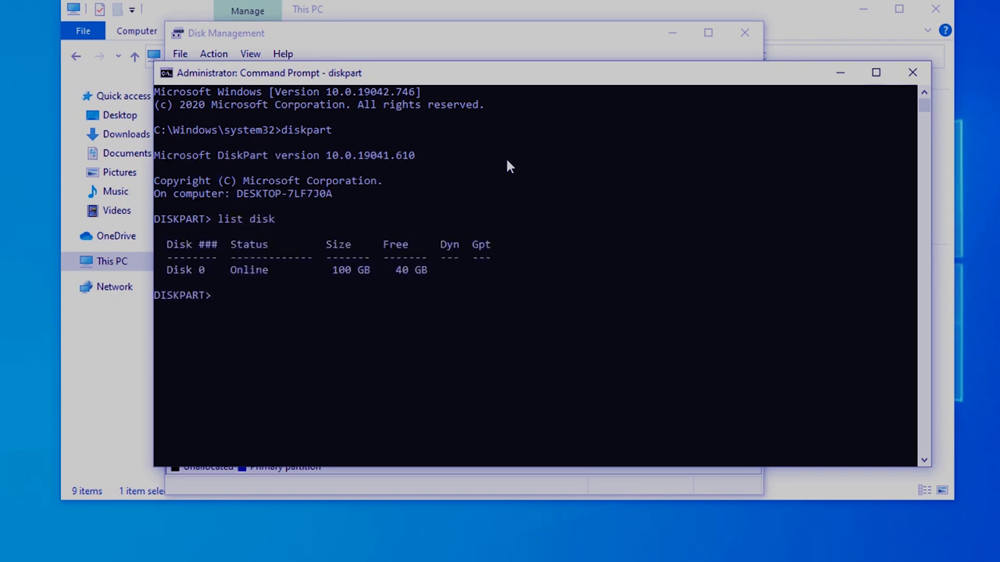
pyautogui.write('select disk 0')
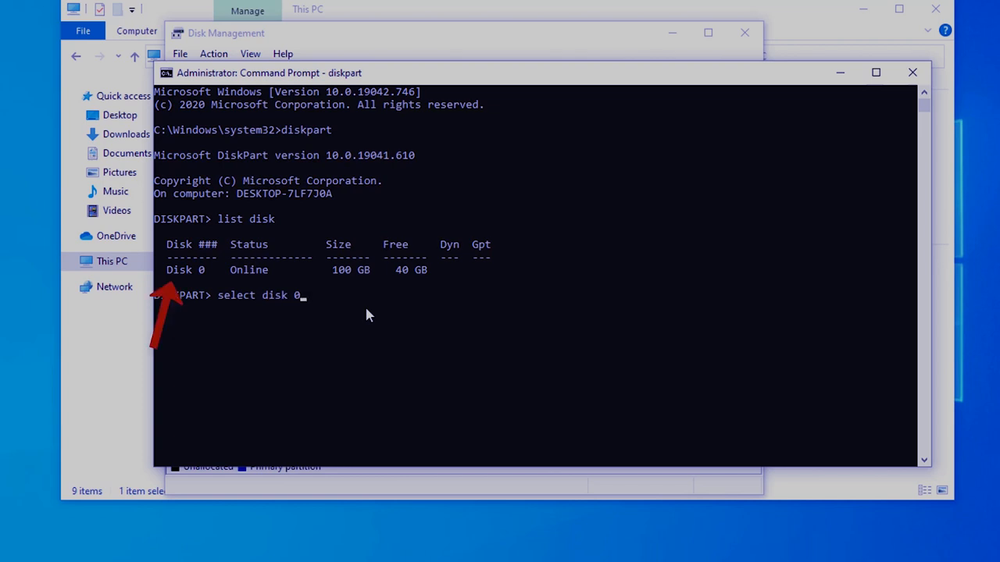
pyautogui.press('Return')
pyautogui.write('list p')
pyautogui.write('ar')
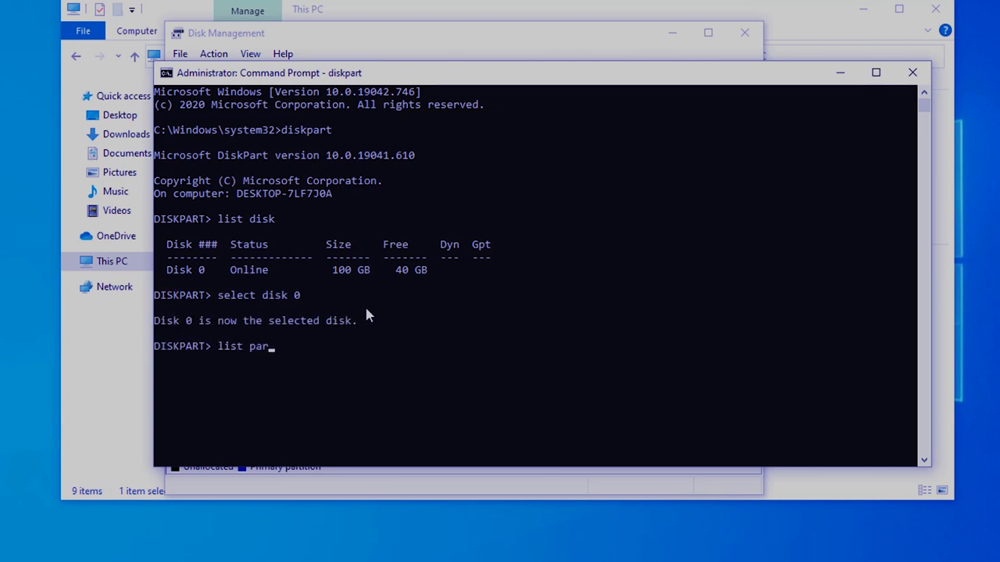
pyautogui.write('tition')
pyautogui.press('Return')
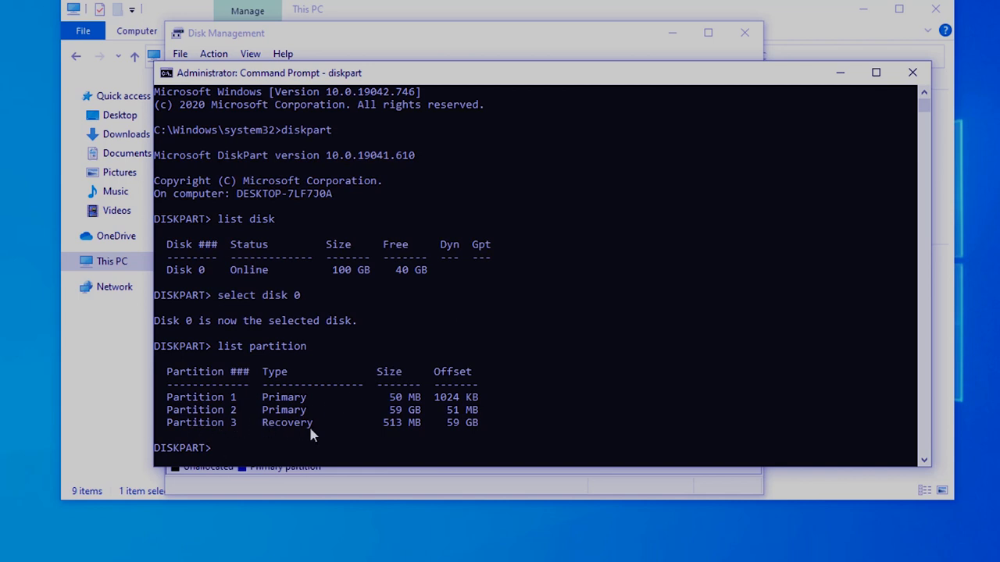
# - Select partition 3, enter "delete partition override" without running it, and minimize the Command Prompt window
pyautogui.write('select partition 3')
pyautogui.press('Return')
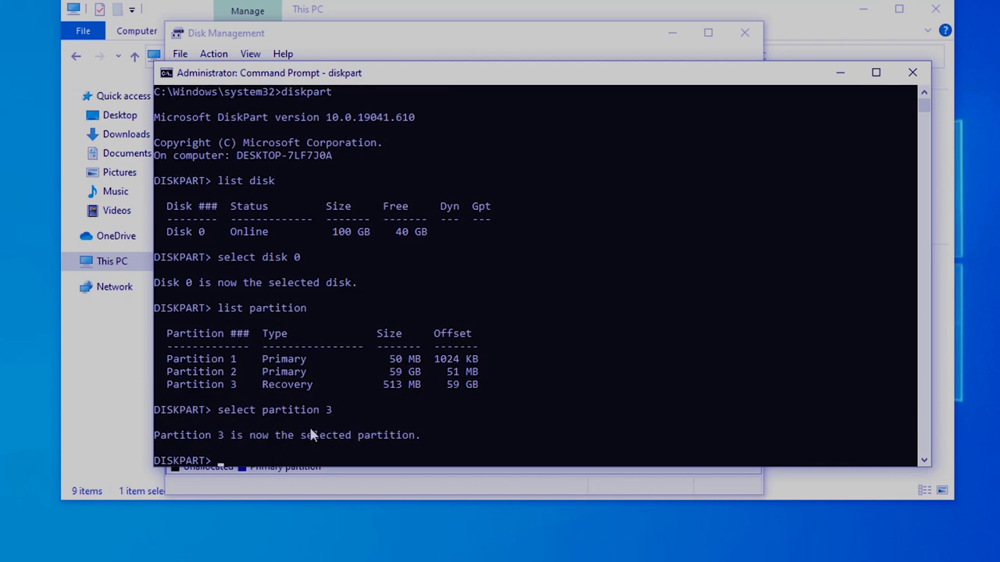
pyautogui.write('delete partition override')
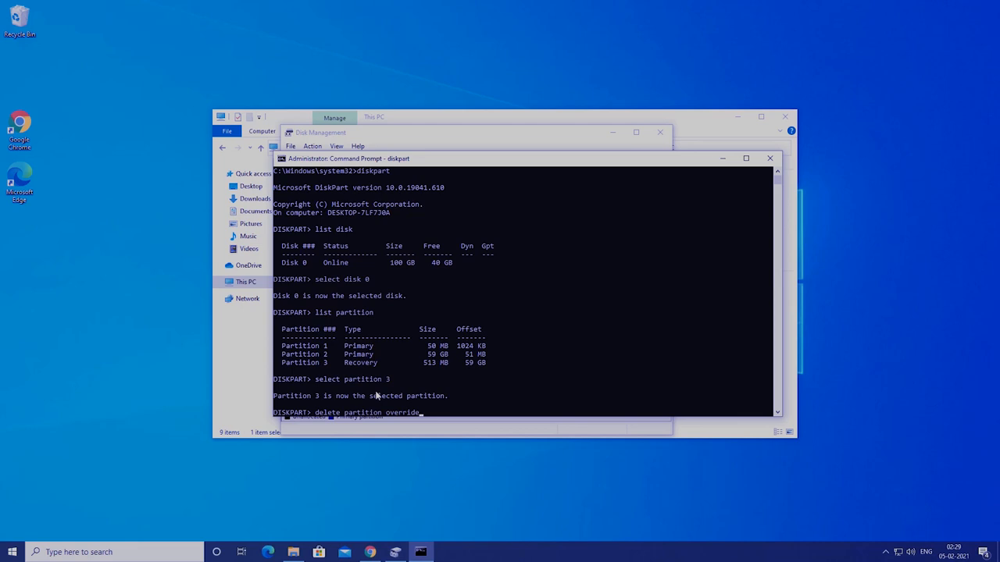
pyautogui.click(722, 157)
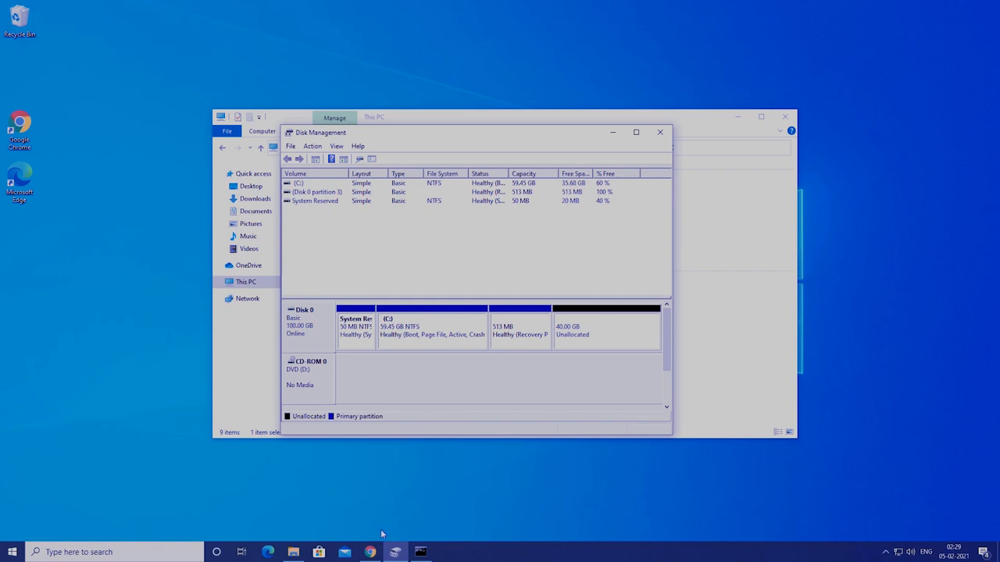
# - View the AOMEI Partition Assistant download page in Chrome and launch the installed program, allowing it to make changes to the device
pyautogui.click(370, 553)
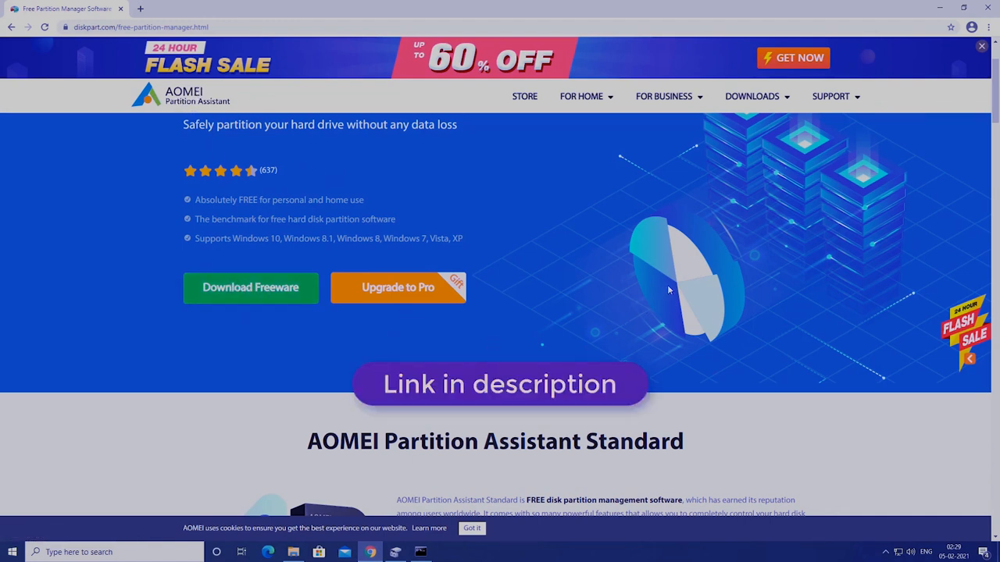
pyautogui.click(942, 9)
pyautogui.click(80, 549)
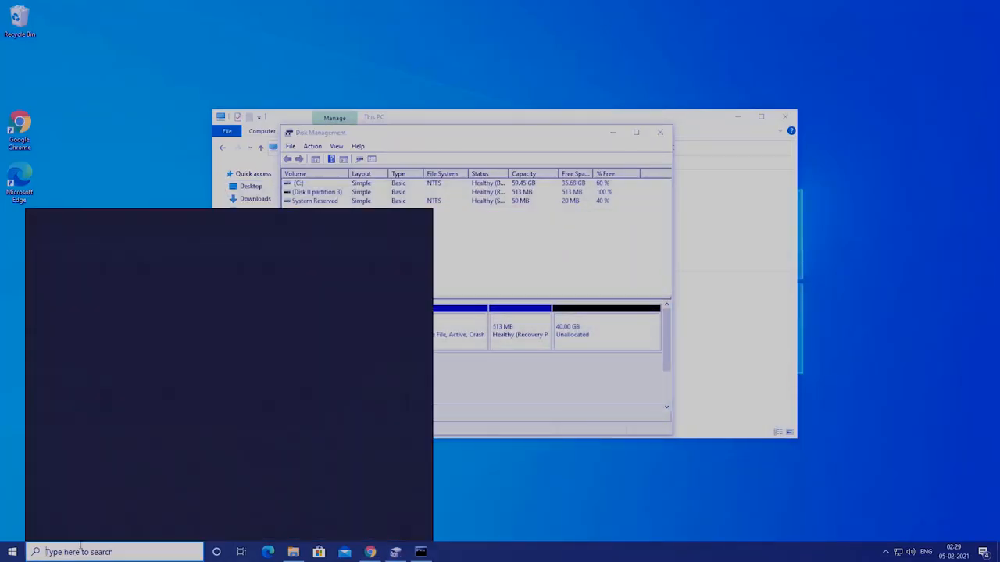
pyautogui.write('ao')
pyautogui.click(104, 265)
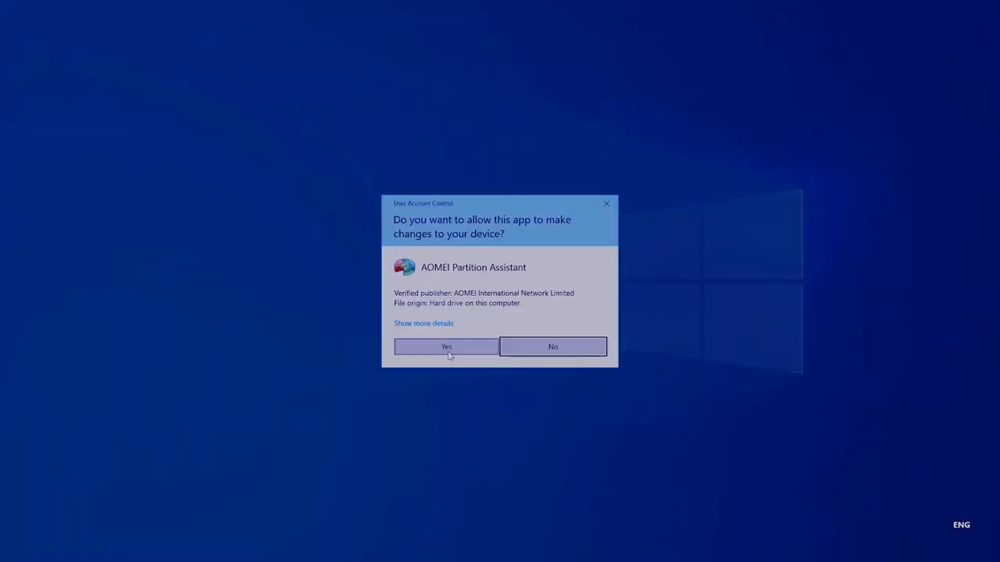
pyautogui.click(447, 348)
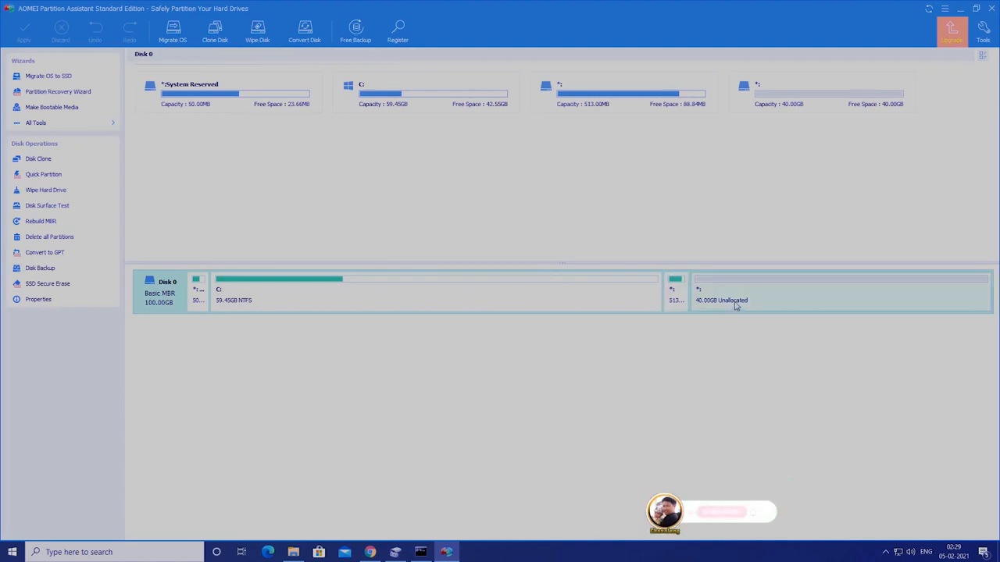
pyautogui.click(425, 298)
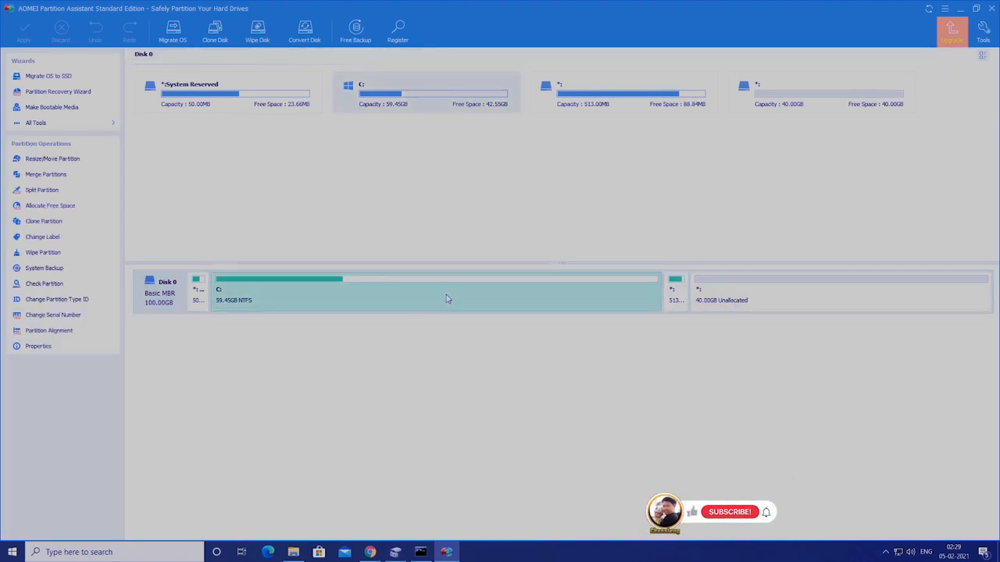
pyautogui.rightClick(401, 289)
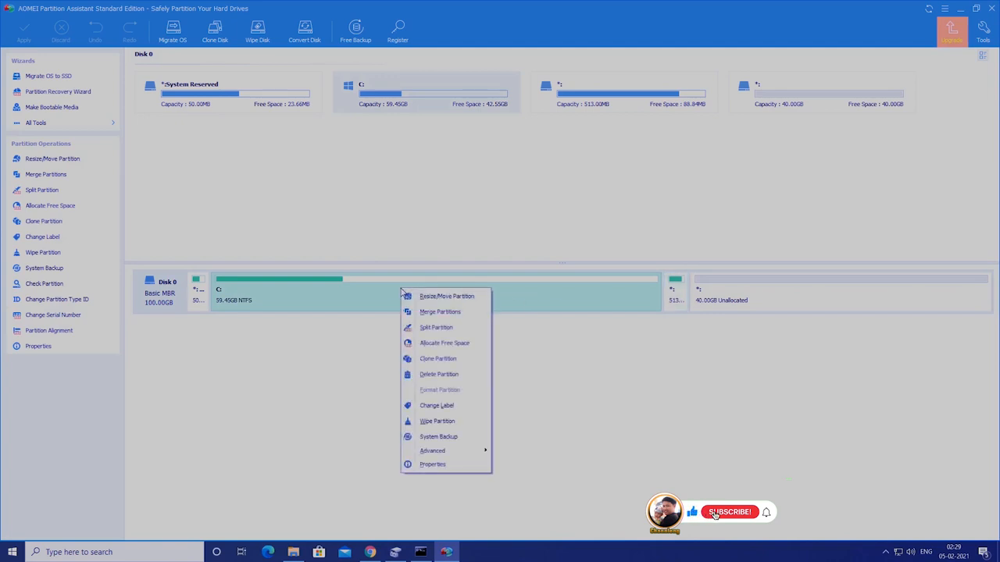
pyautogui.click(446, 297)
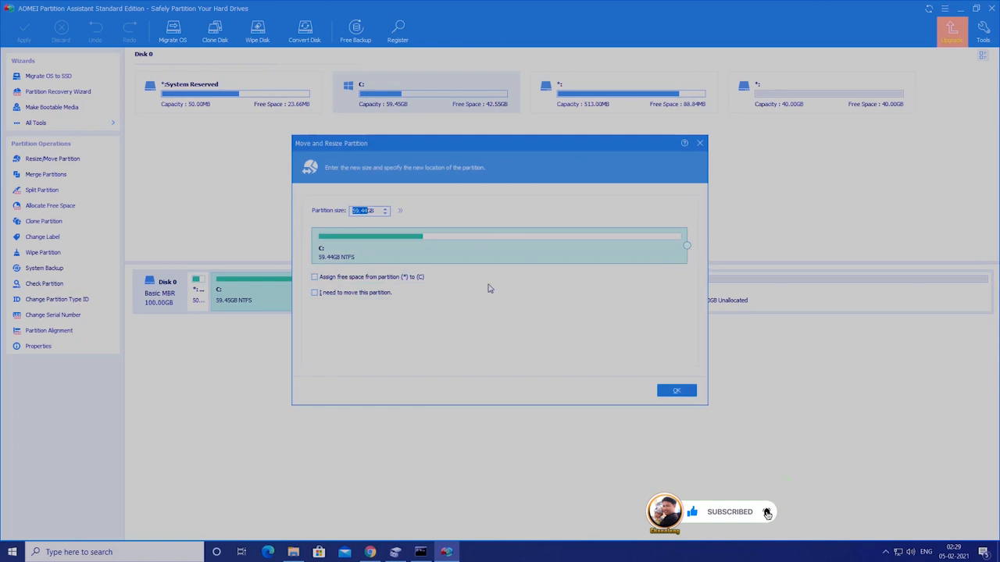
pyautogui.click(314, 278)
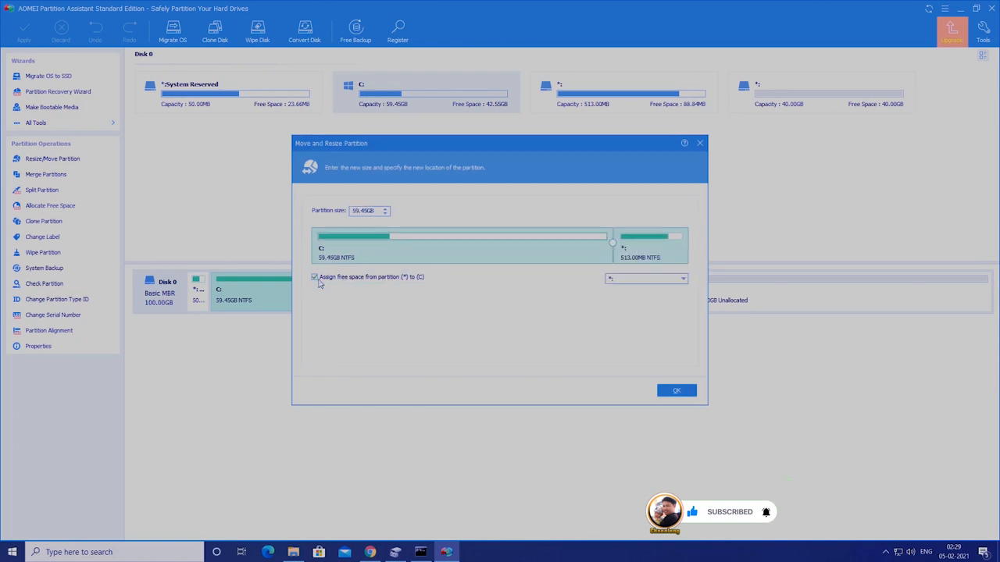
pyautogui.click(646, 280)
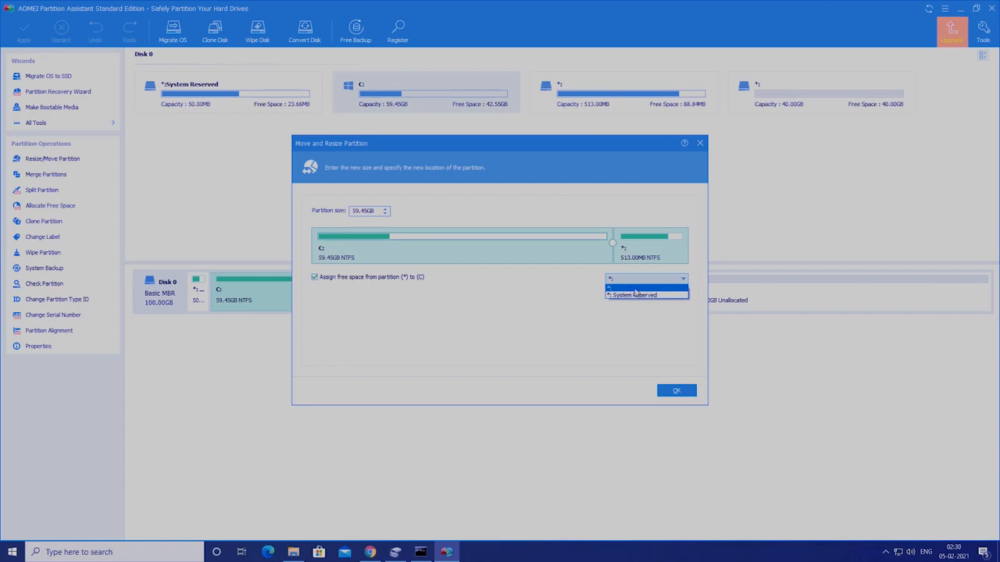
pyautogui.click(583, 286)
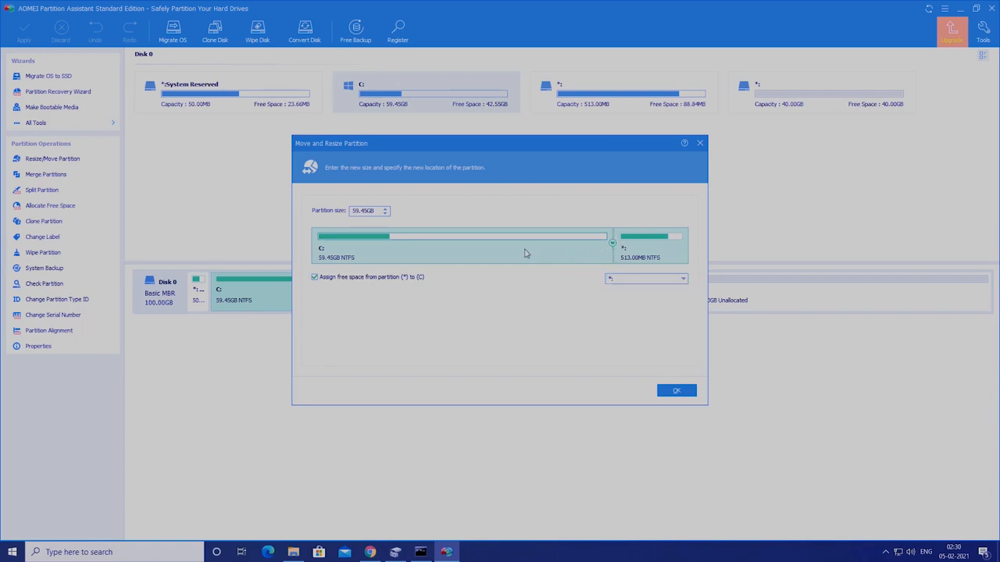
pyautogui.moveTo(609, 249)
pyautogui.mouseDown()
pyautogui.moveTo(635, 252)
pyautogui.moveTo(616, 250)
pyautogui.mouseUp()
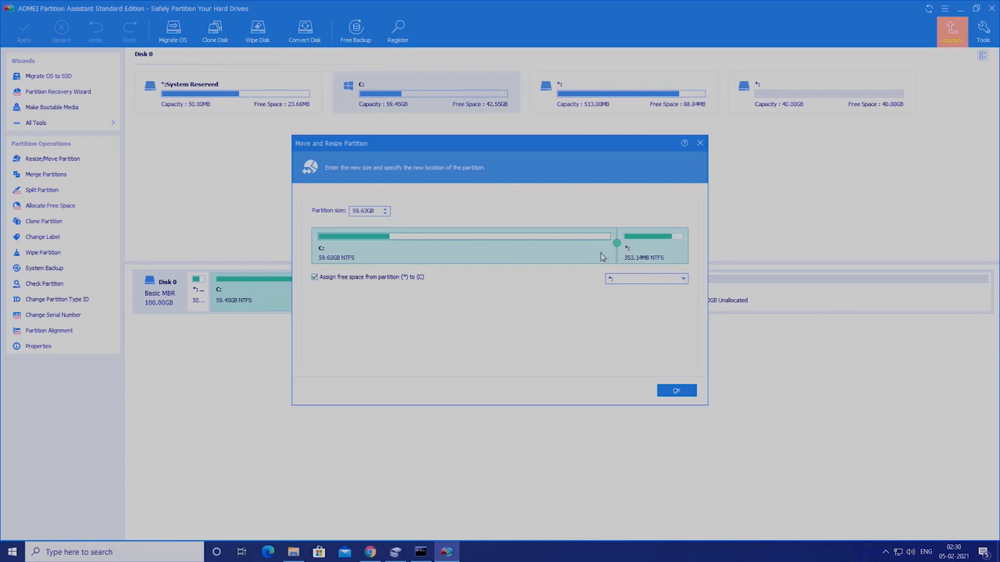
pyautogui.click(700, 145)
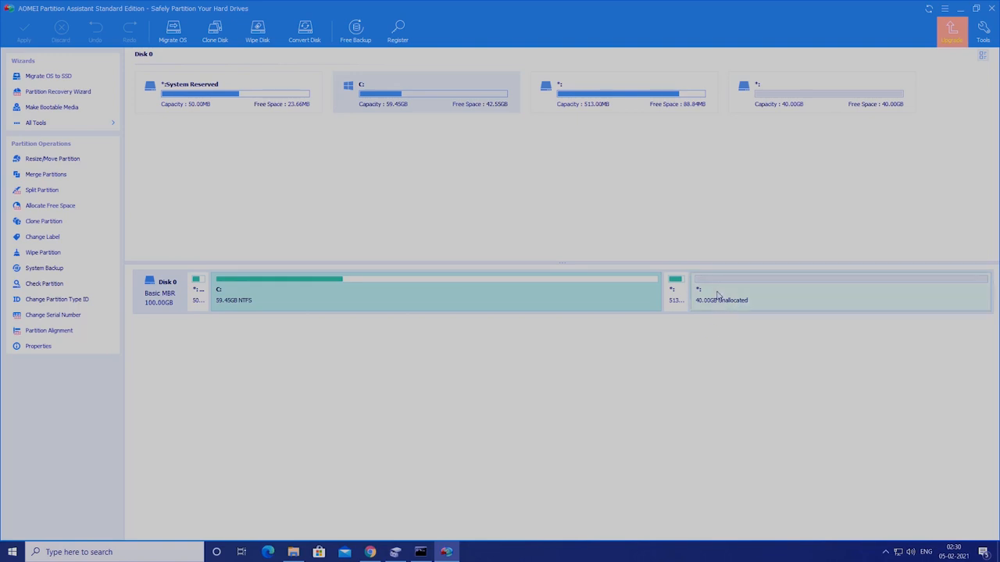
# - Merge the 40 GB of unallocated space on Disk 0 into the C: partition with Merge Partitions
pyautogui.rightClick(446, 288)
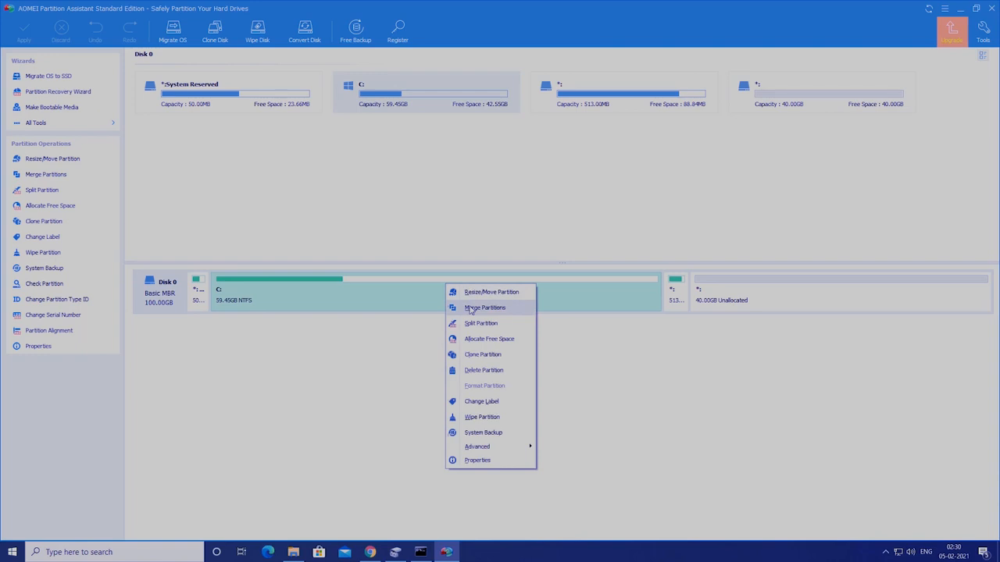
pyautogui.click(471, 309)
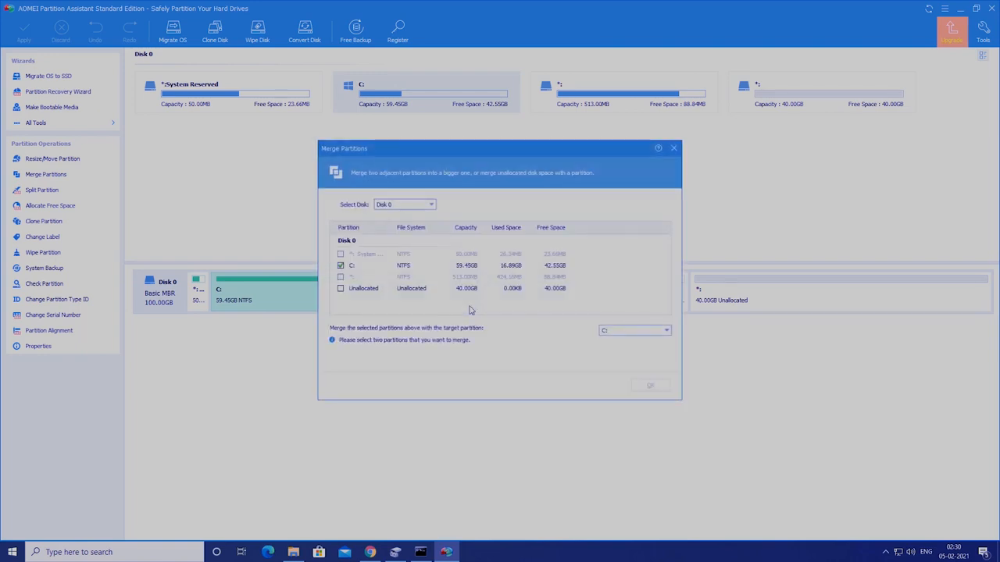
pyautogui.click(341, 289)
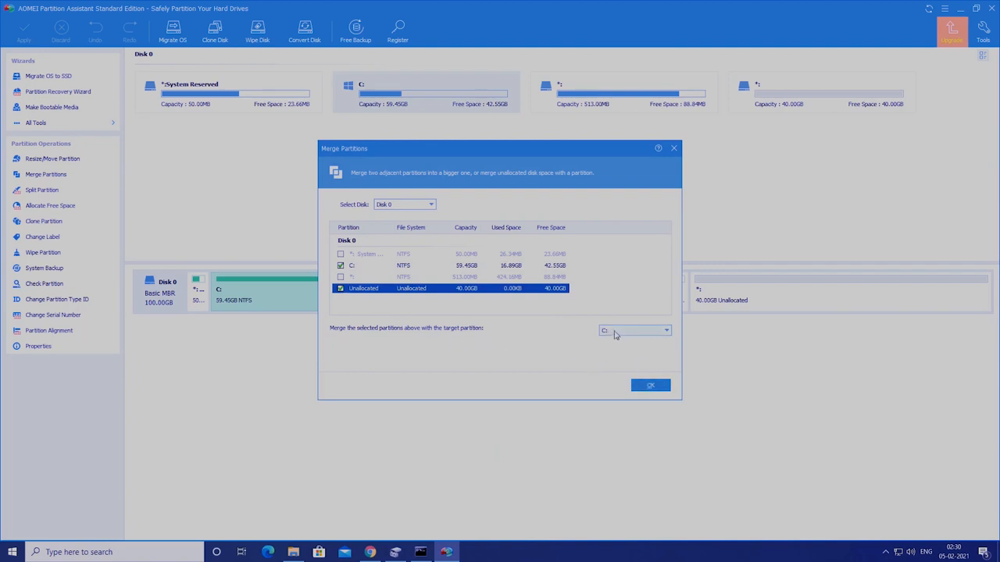
pyautogui.click(650, 386)
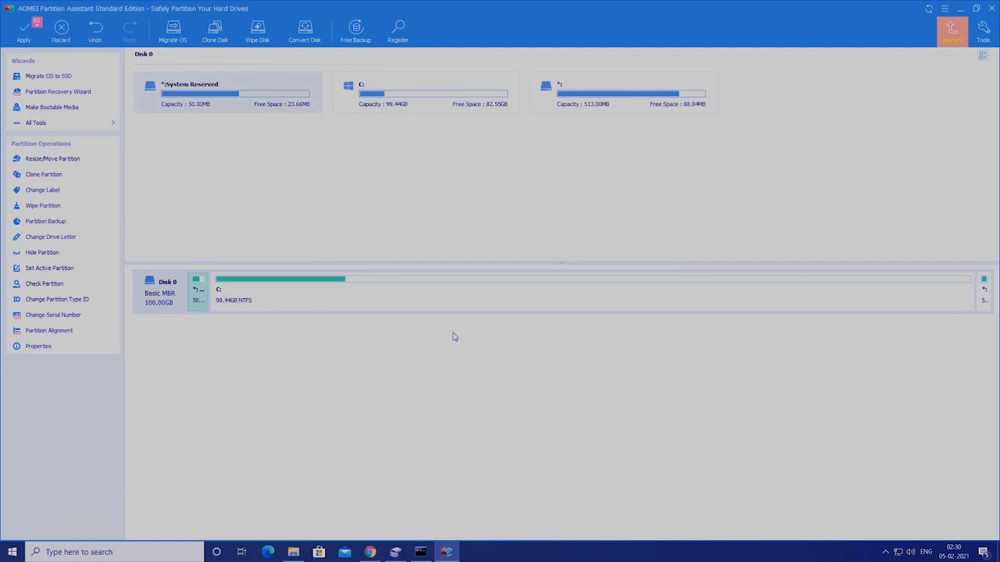
# - Apply the pending move and resize operations, keeping the partition check before execution enabled, and close the completion message
pyautogui.click(37, 32)
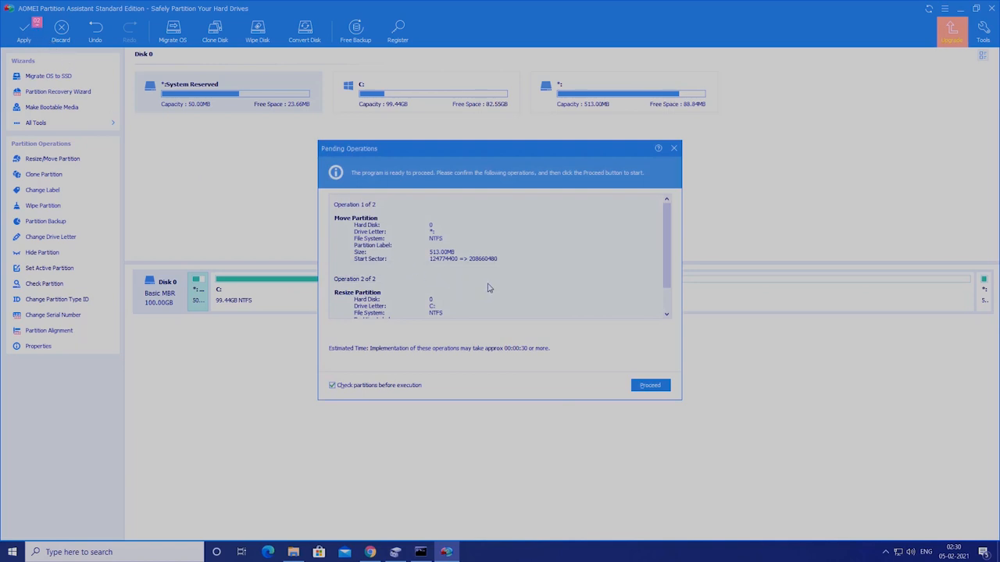
pyautogui.click(649, 386)
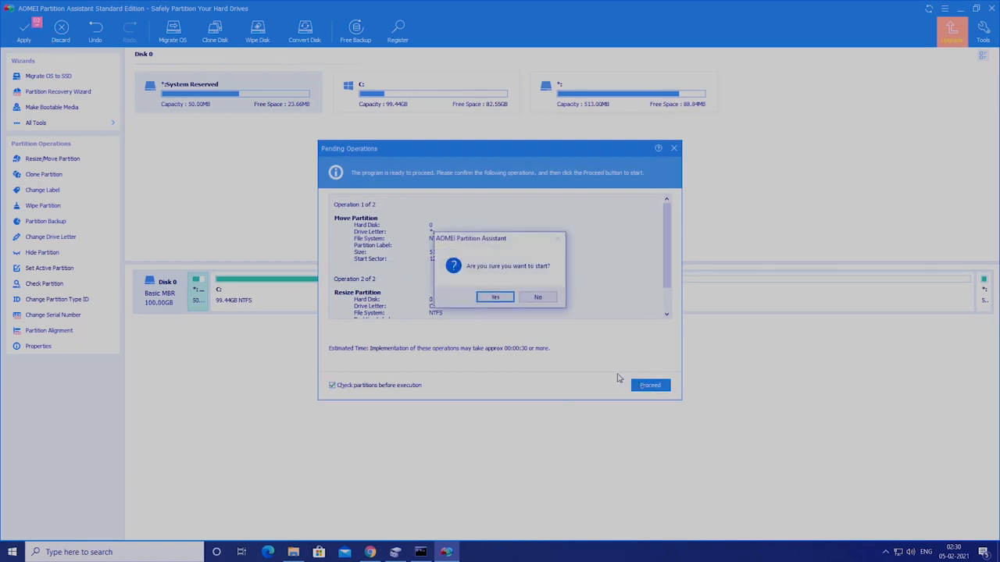
pyautogui.click(496, 298)
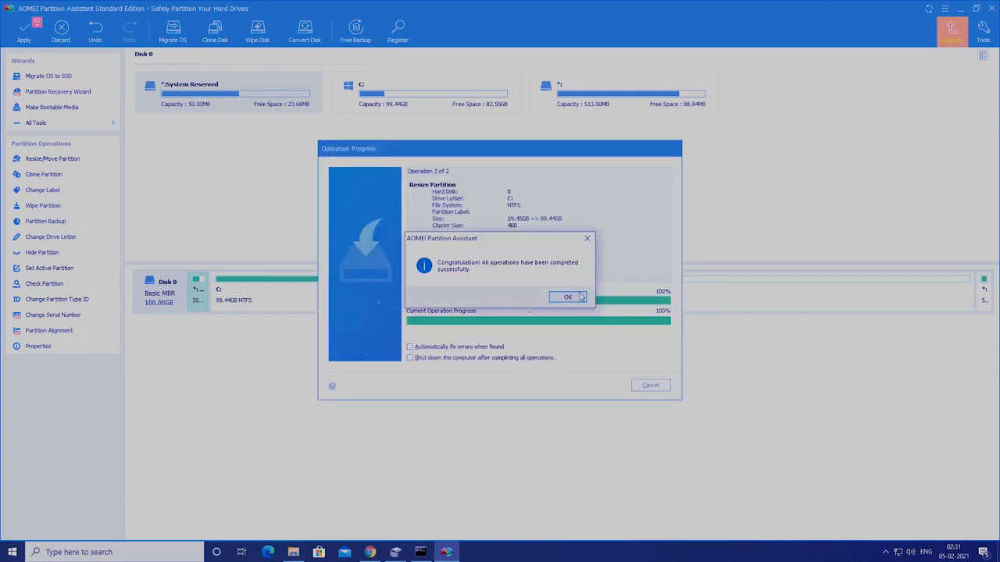
pyautogui.click(567, 298)
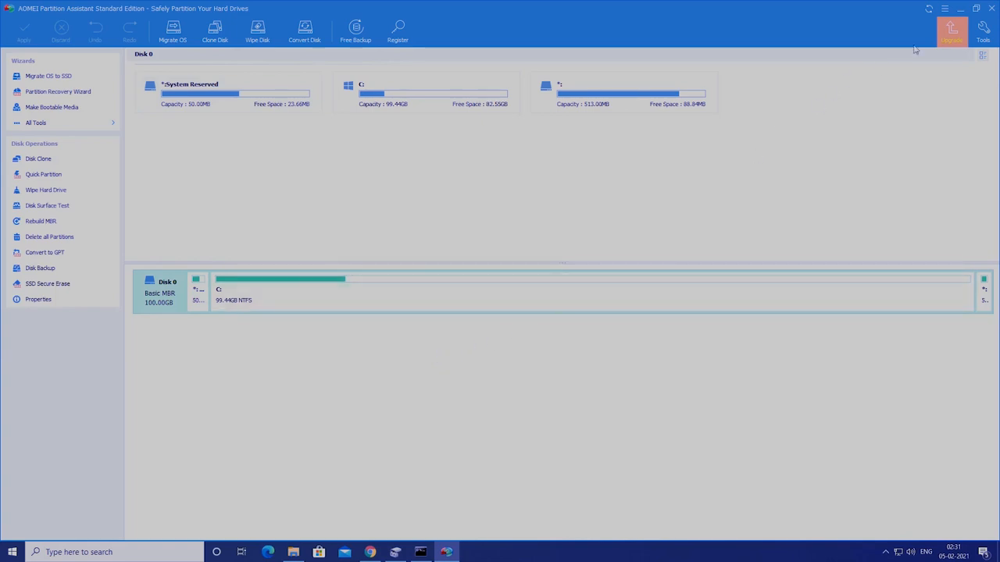
# - Check the C: partition's size in Disk Management and in File Explorer, refreshing the This PC view
pyautogui.click(960, 8)
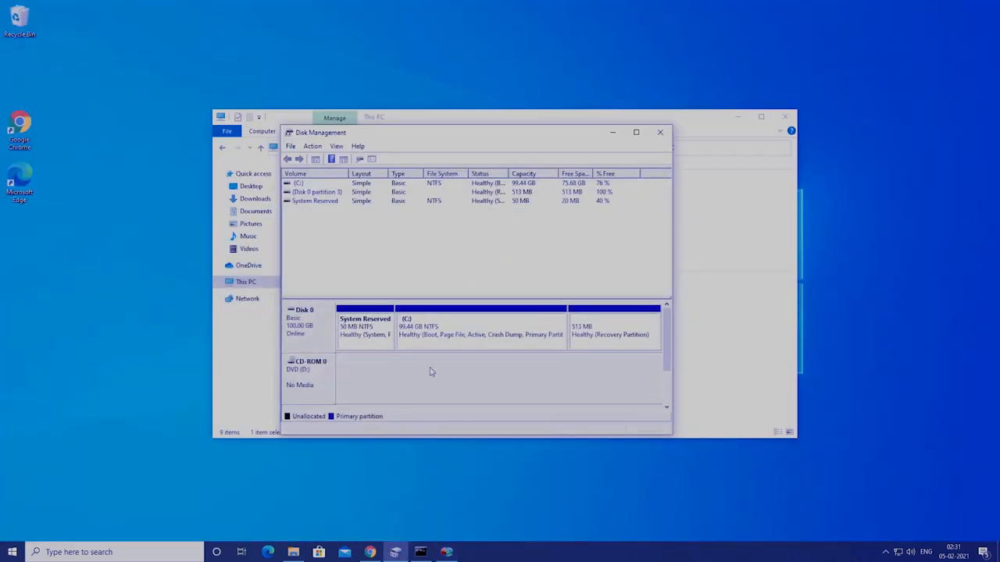
pyautogui.click(467, 337)
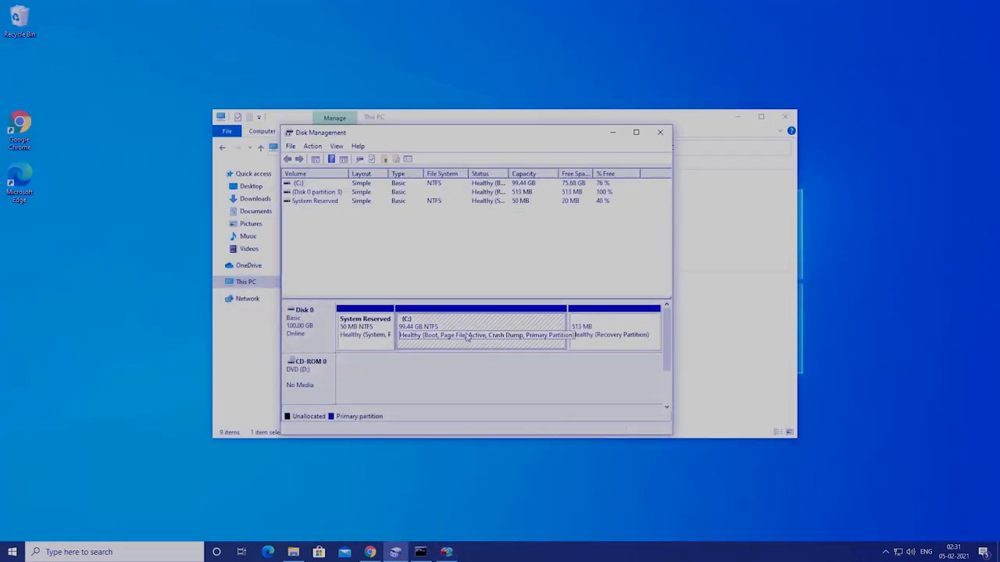
pyautogui.click(293, 552)
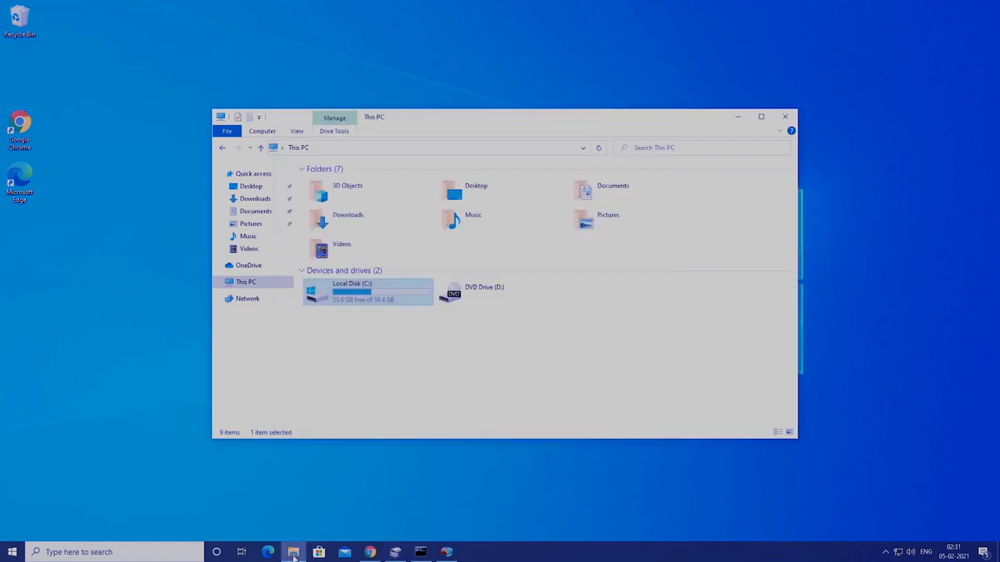
pyautogui.rightClick(376, 341)
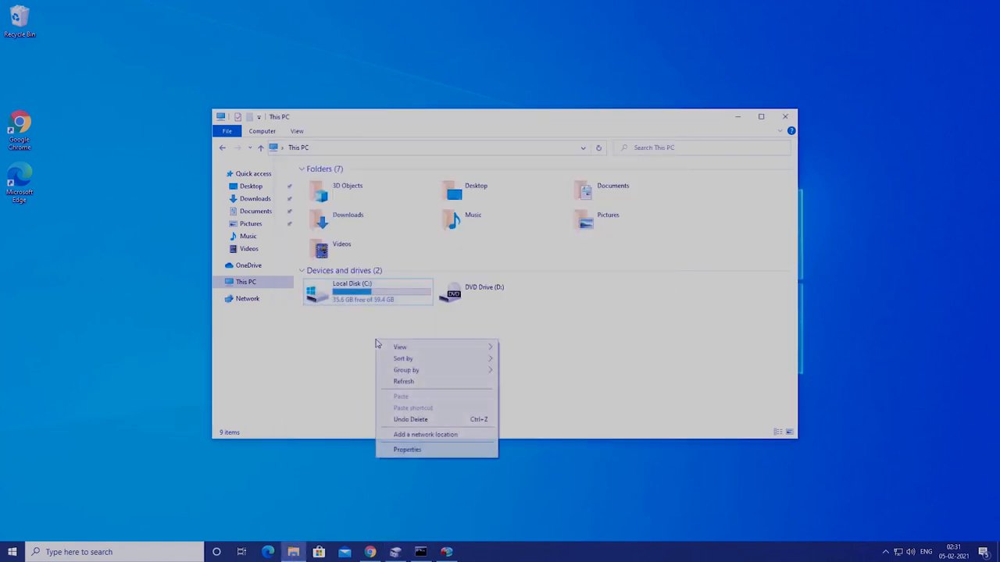
pyautogui.click(401, 382)
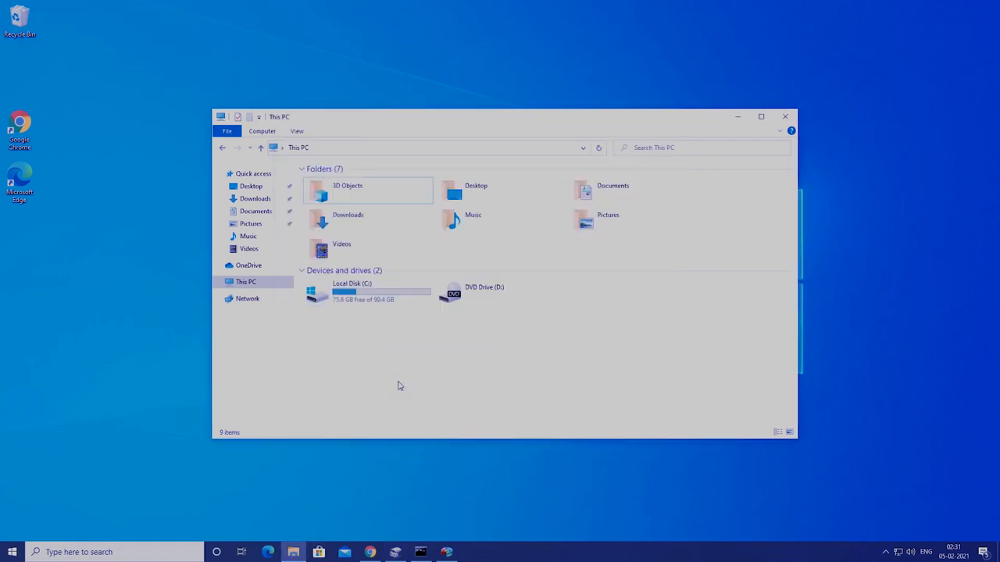
pyautogui.click(381, 304)
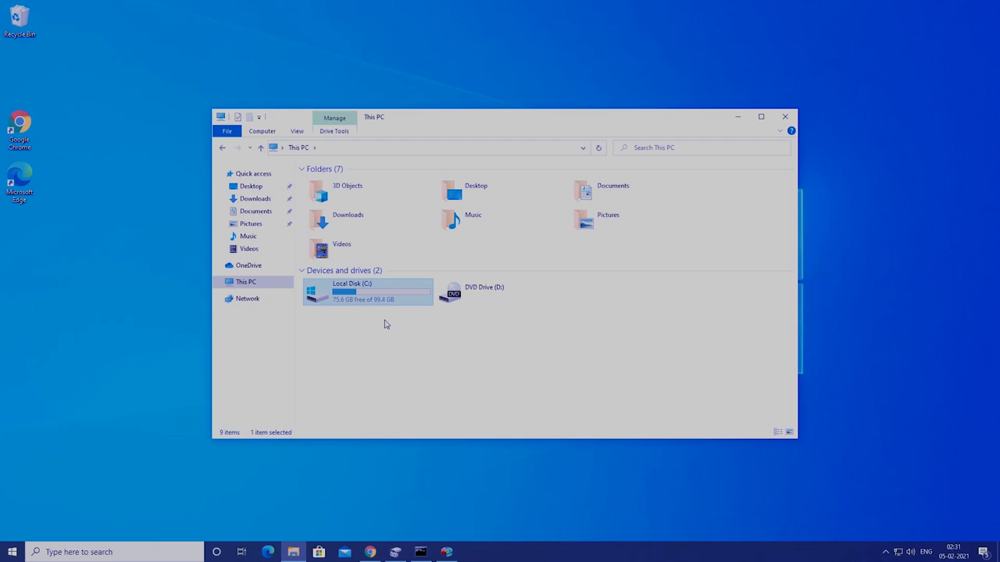
pyautogui.click(395, 552)
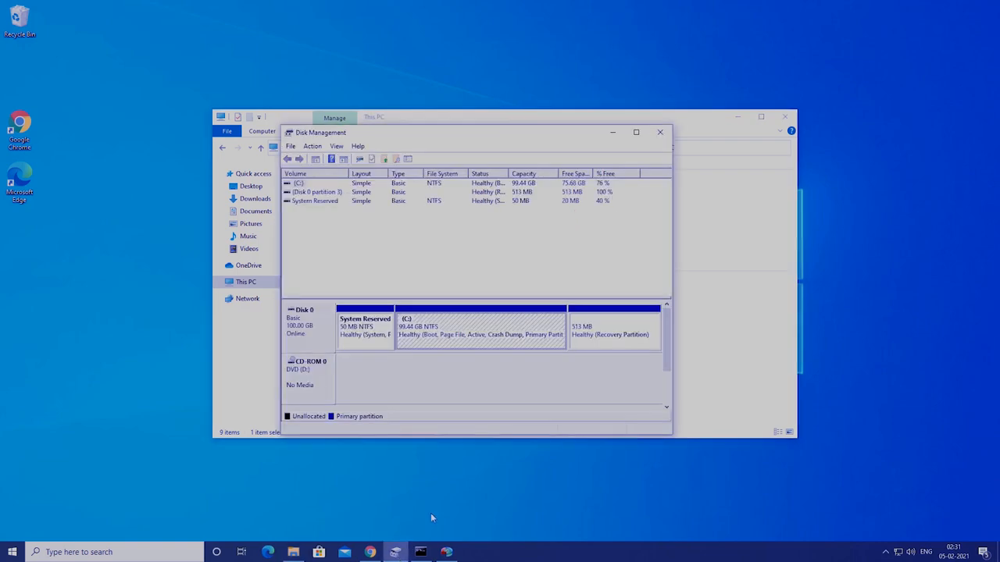
pyautogui.click(559, 374)
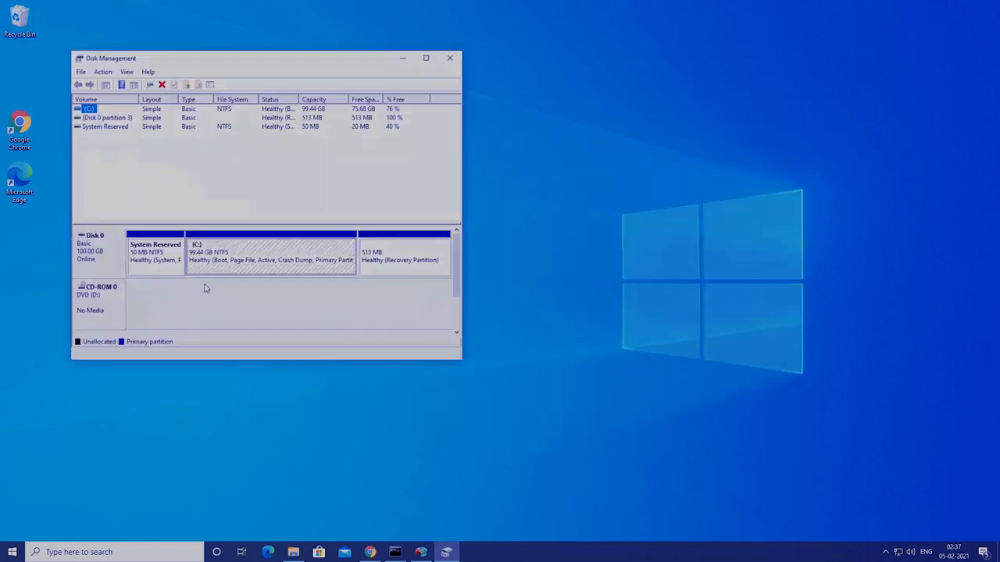
# - Shrink the C: volume by 40 GB in Disk Management and check its Extend Volume option
pyautogui.rightClick(252, 264)
pyautogui.click(301, 345)
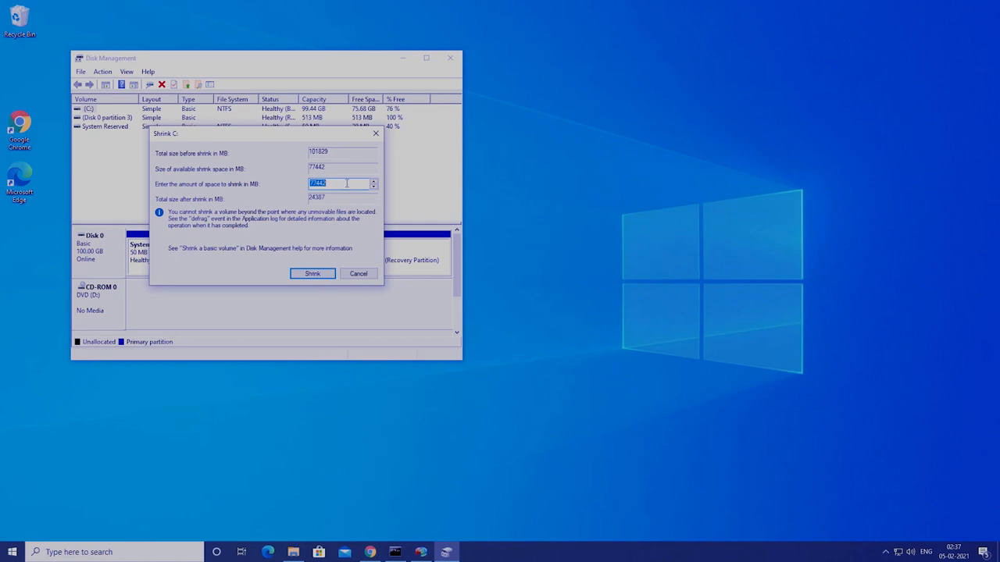
pyautogui.write('50000')
pyautogui.press('Return')
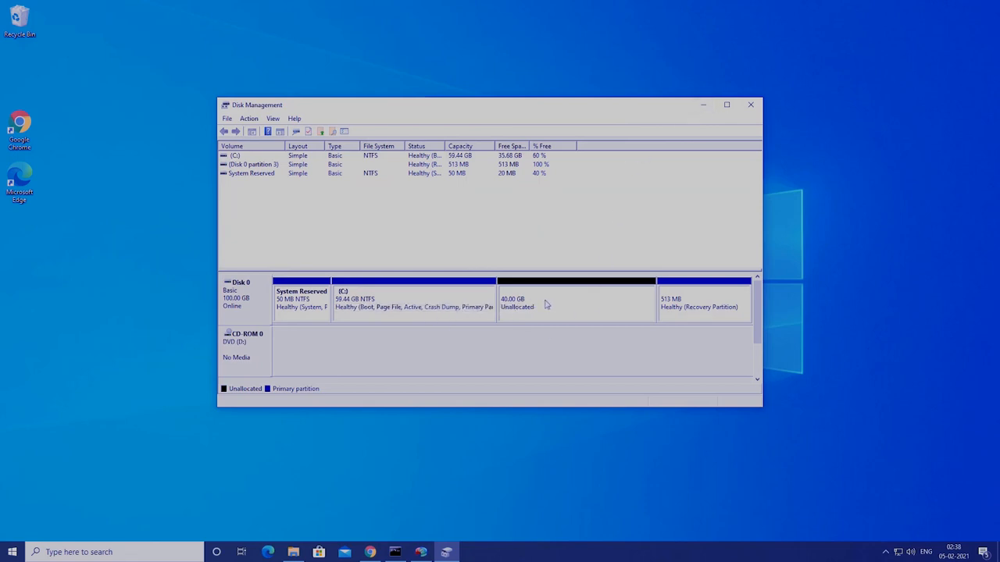
pyautogui.rightClick(460, 305)
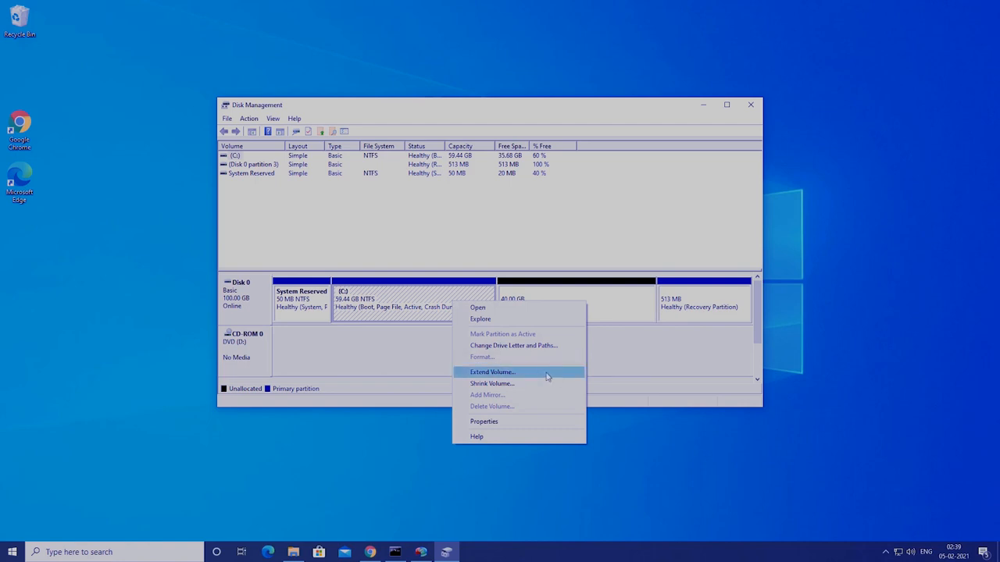
pyautogui.click(614, 355)
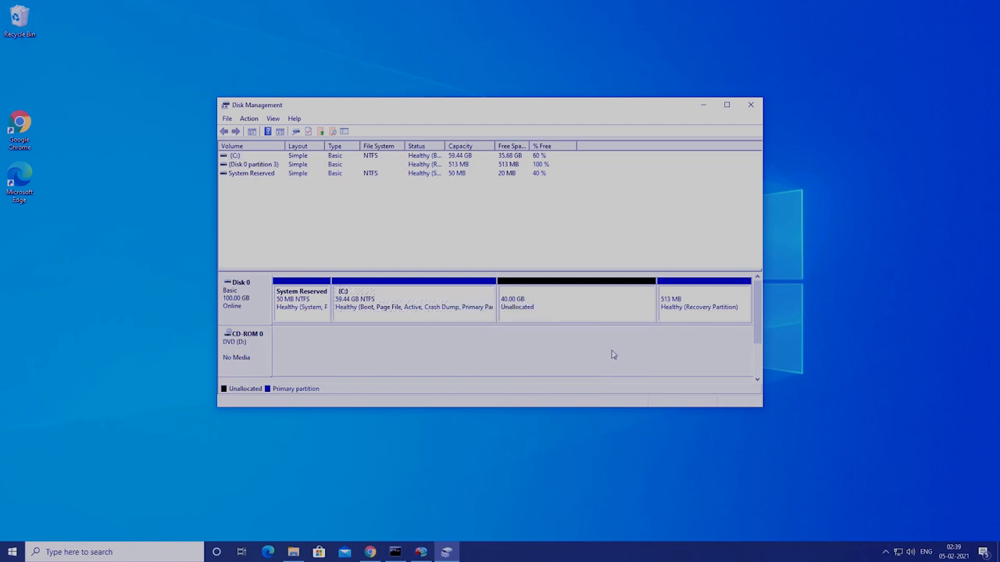
# - Create a simple NTFS volume labelled New Volume as drive E: in the 40 GB of unallocated space, using the wizard's default settings
pyautogui.rightClick(534, 310)
pyautogui.click(558, 316)
pyautogui.click(416, 344)
pyautogui.click(429, 348)
pyautogui.click(414, 342)
pyautogui.click(414, 342)
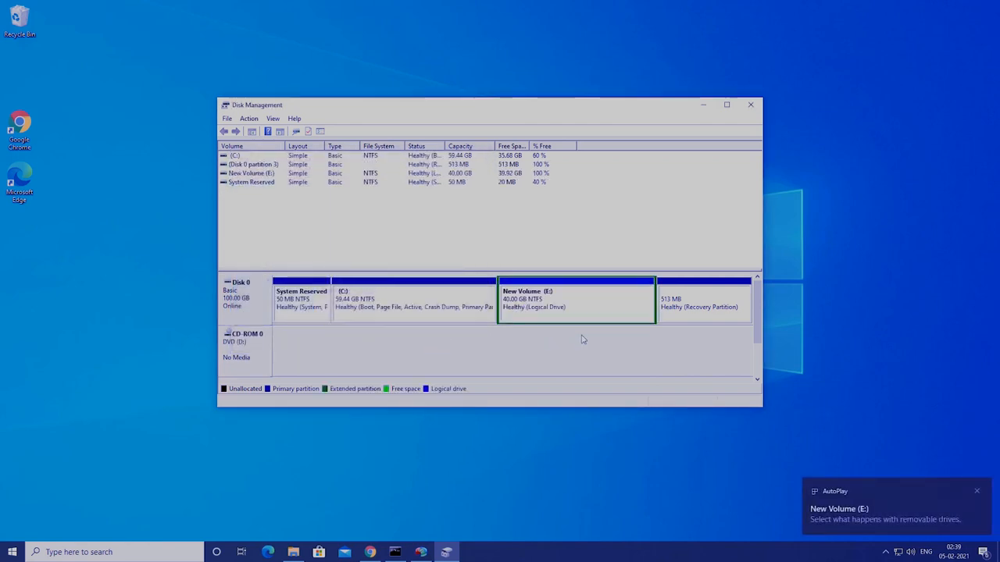
# - Switch to AOMEI Partition Assistant, reload the changed disk properties, and inspect the C: and E: New Volume partitions on Disk 0
pyautogui.click(703, 104)
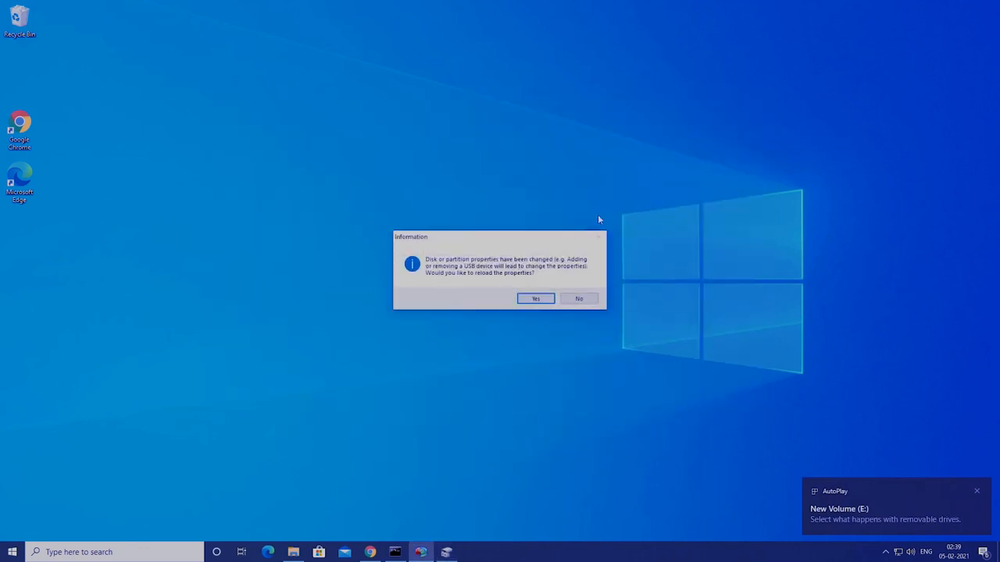
pyautogui.click(536, 299)
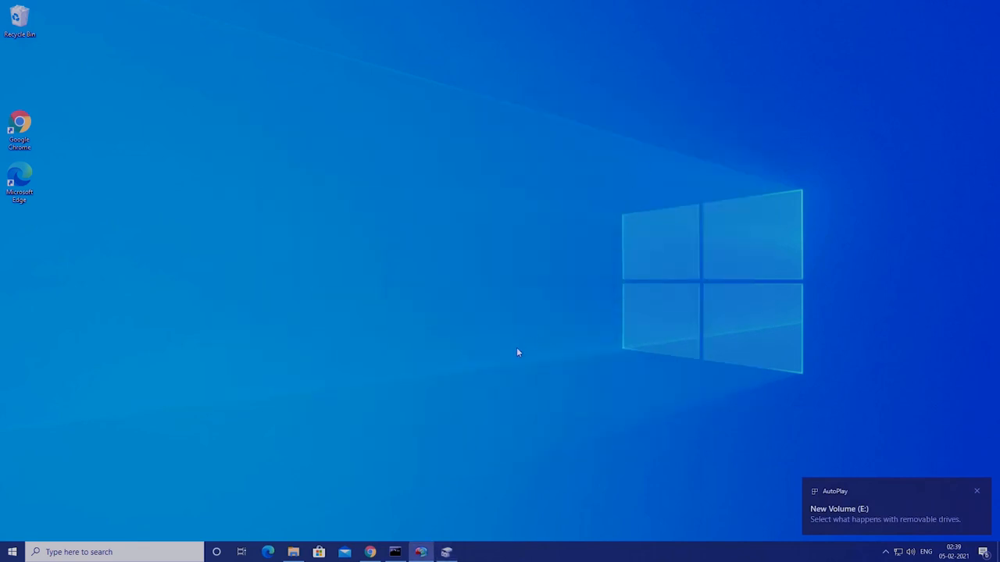
pyautogui.click(421, 551)
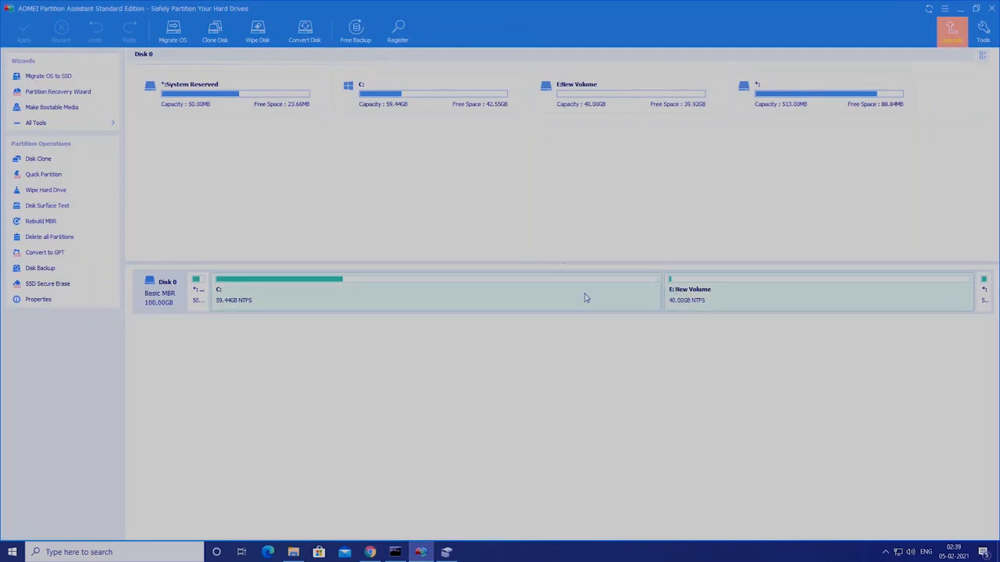
pyautogui.click(435, 297)
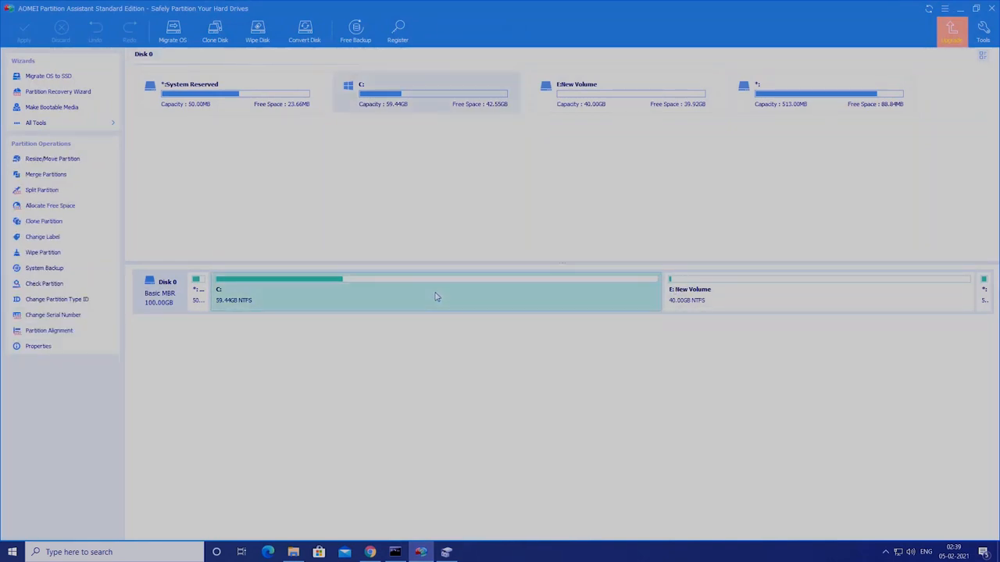
pyautogui.click(668, 305)
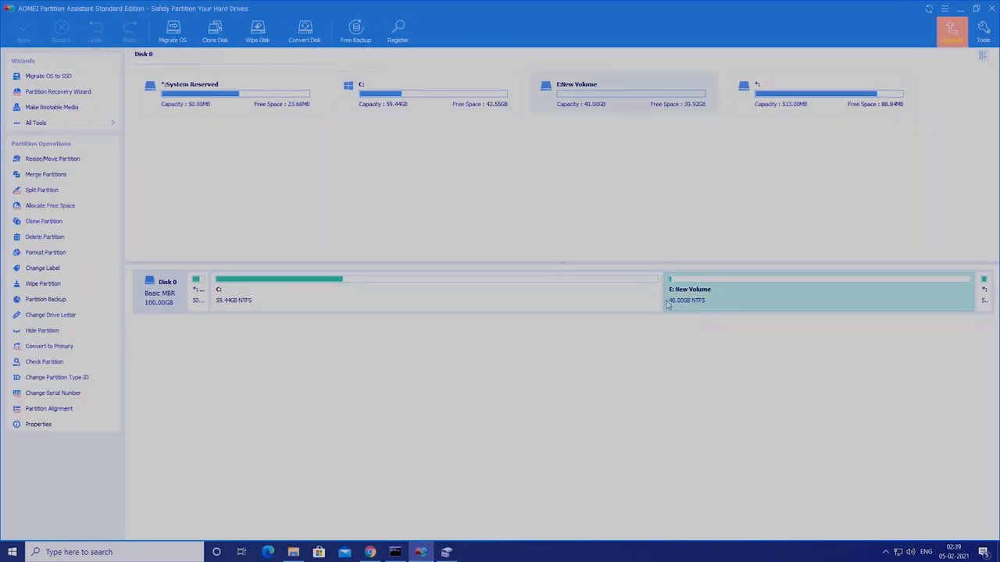
pyautogui.click(354, 300)
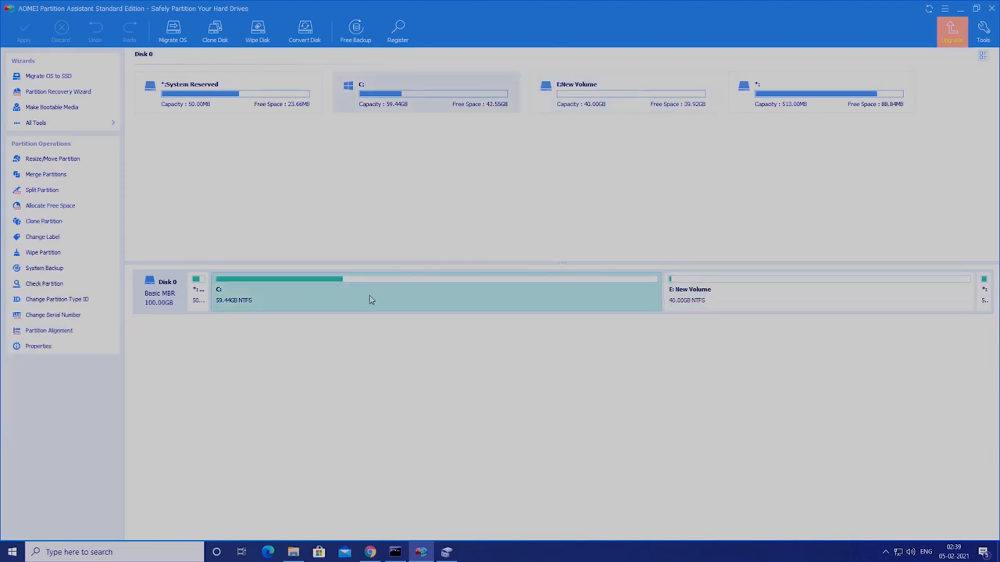
pyautogui.rightClick(371, 300)
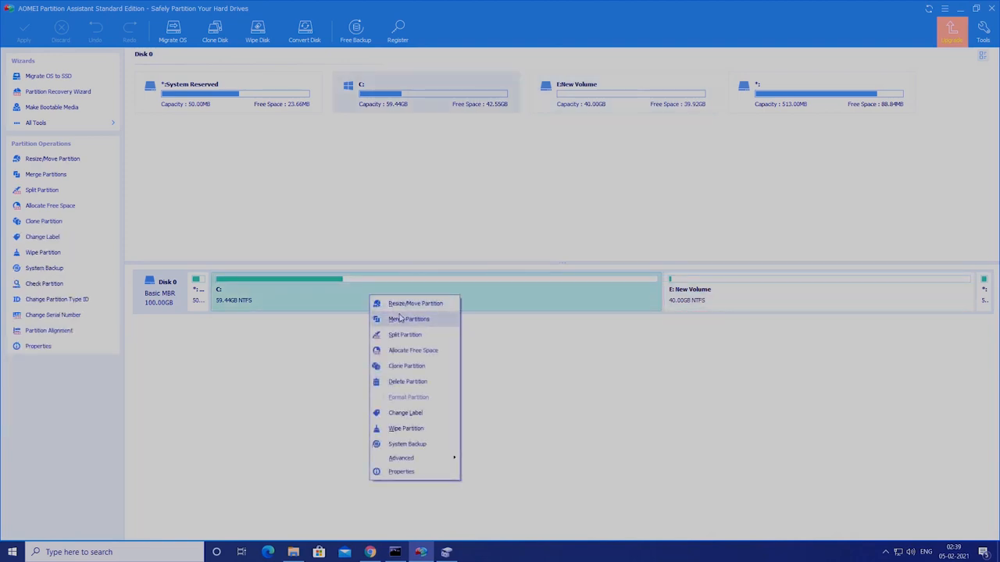
pyautogui.click(399, 317)
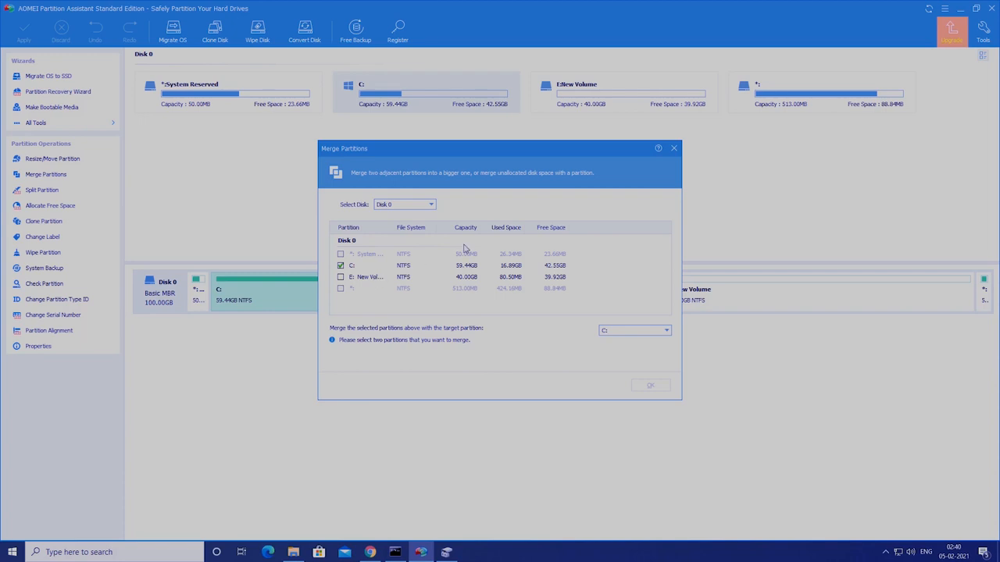
pyautogui.click(673, 150)
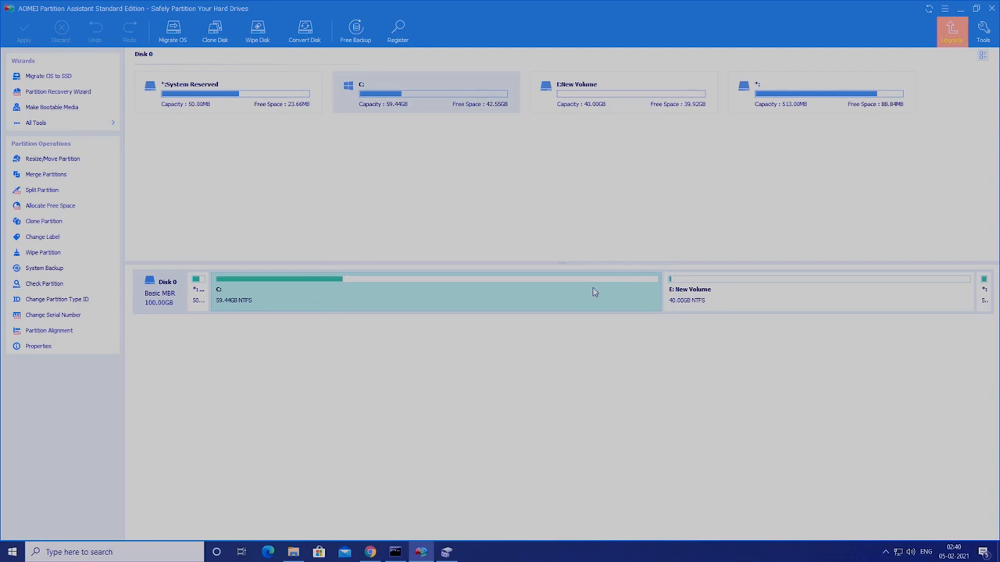
# - Resize the C: partition to about 94.64 GB by assigning it free space from E: New Volume
pyautogui.rightClick(379, 295)
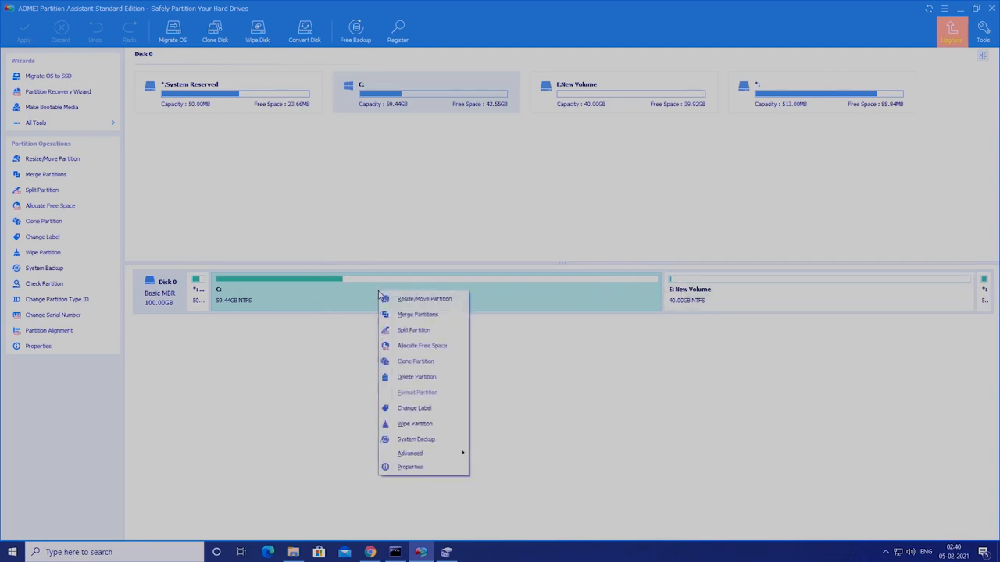
pyautogui.click(422, 299)
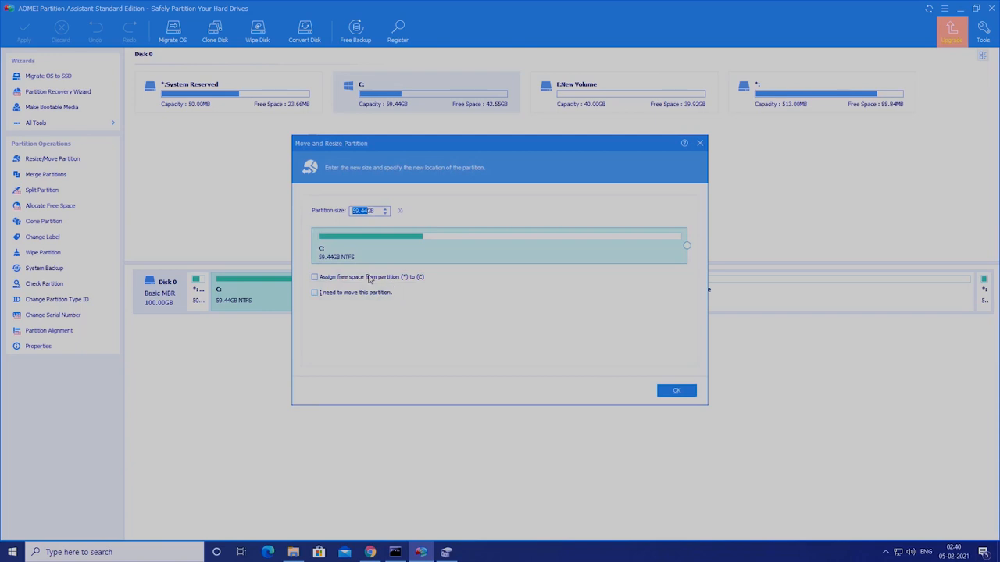
pyautogui.click(369, 278)
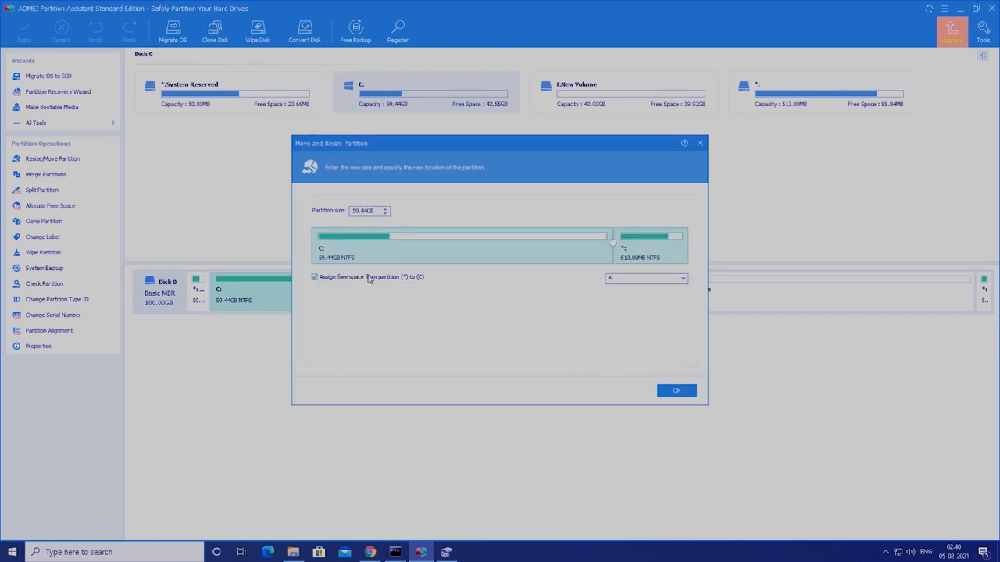
pyautogui.click(637, 281)
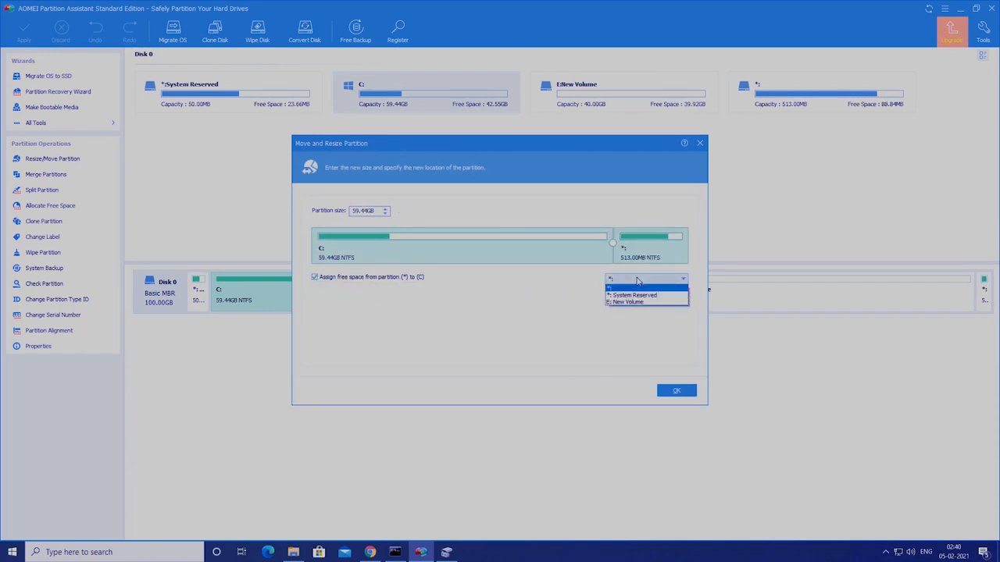
pyautogui.click(629, 302)
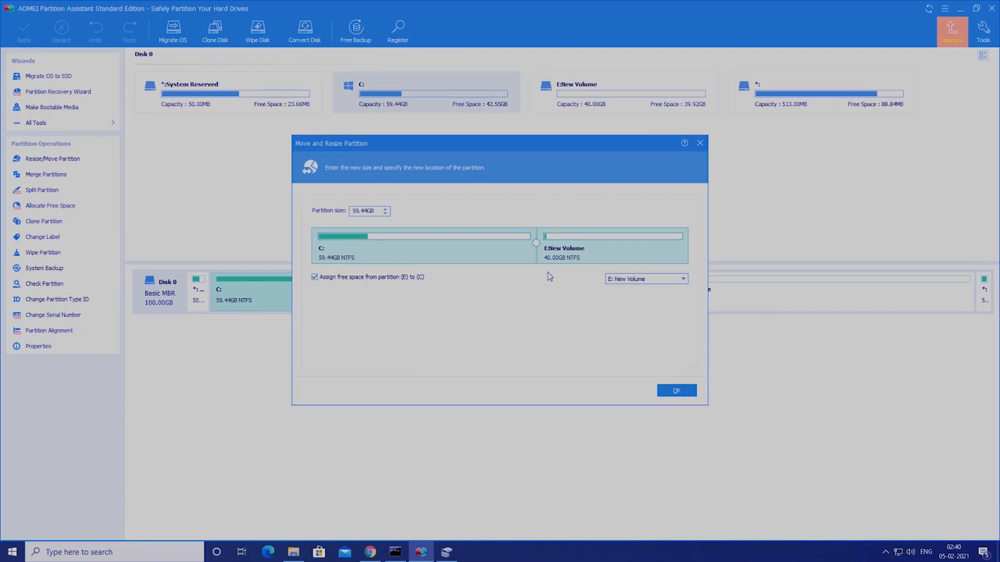
pyautogui.moveTo(538, 240); pyautogui.dragTo(667, 243)
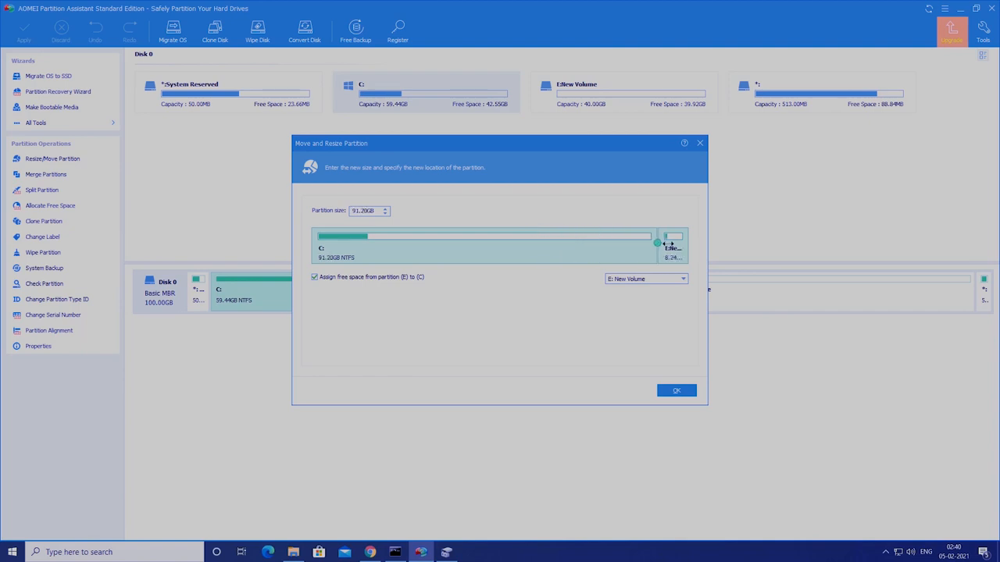
pyautogui.moveTo(668, 243); pyautogui.dragTo(681, 244)
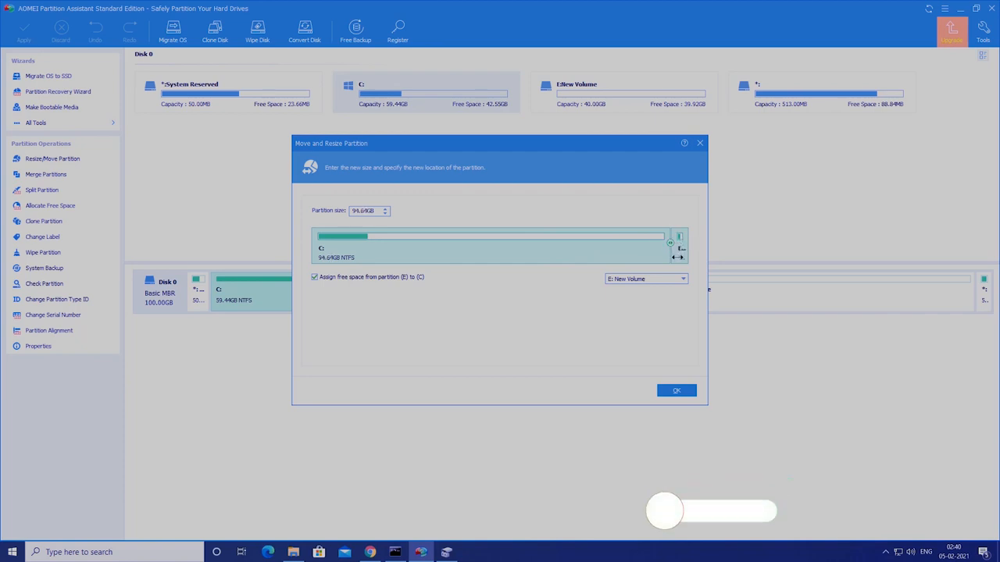
pyautogui.click(677, 390)
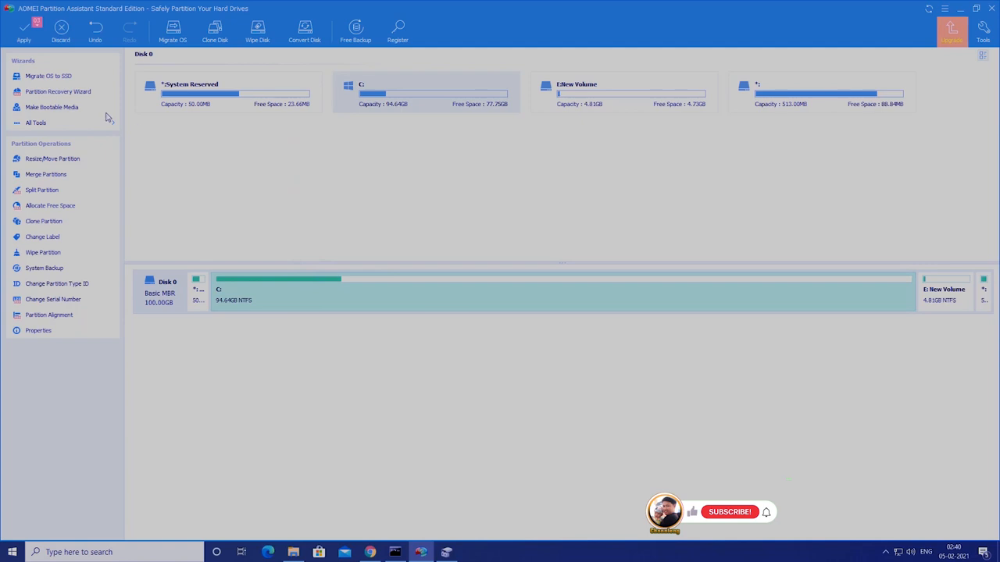
# - Apply the pending C: and E: resize operations with the partition check before execution kept on, and close the completion message
pyautogui.click(25, 31)
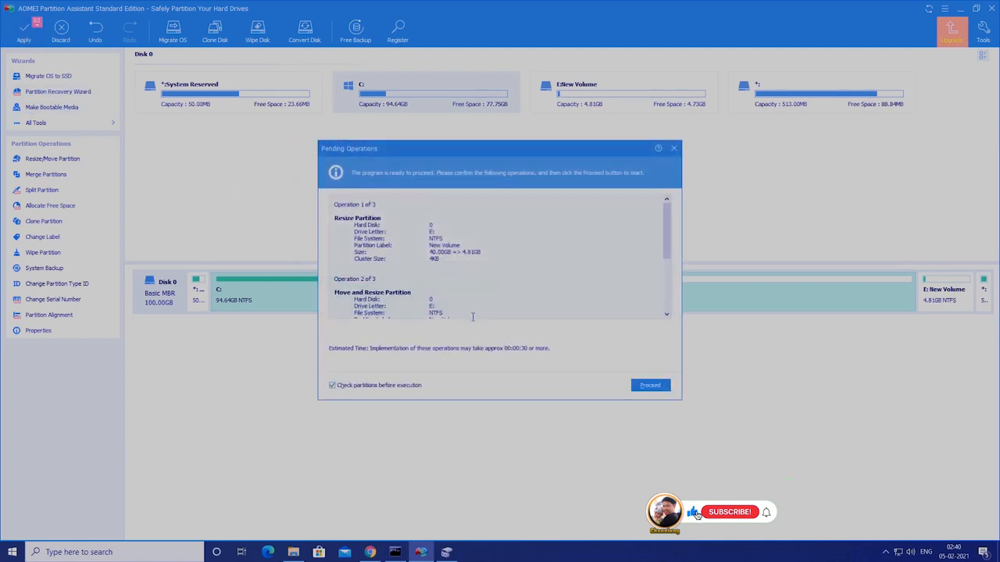
pyautogui.click(653, 387)
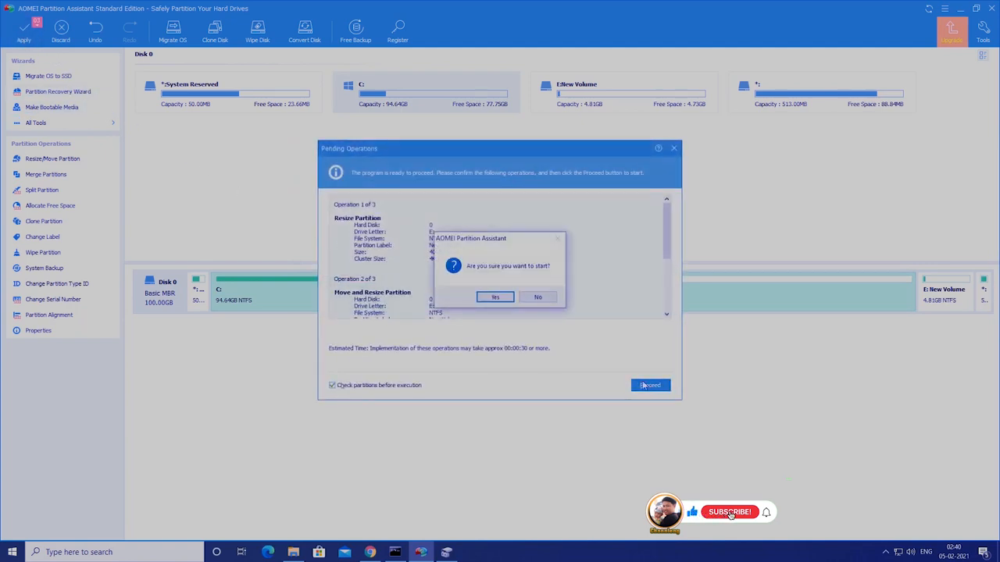
pyautogui.click(495, 301)
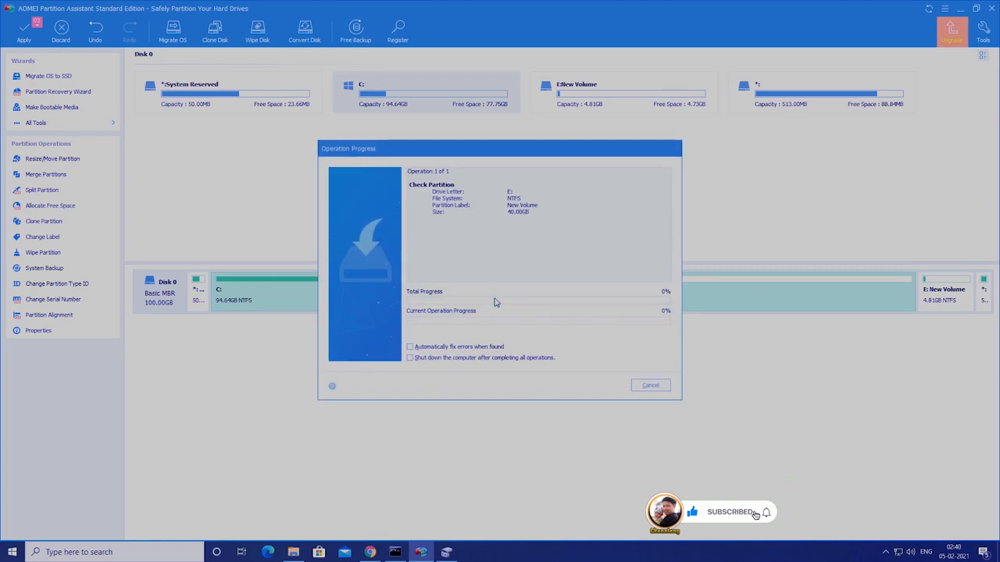
pyautogui.click(579, 302)
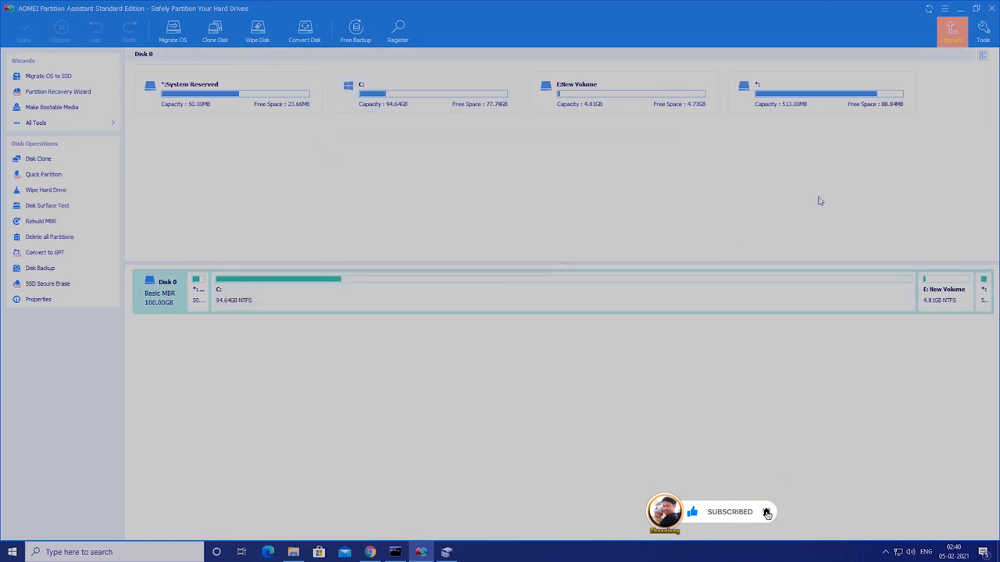
# - Switch to Disk Management and check the sizes of the C: and New Volume partitions on Disk 0
pyautogui.click(960, 8)
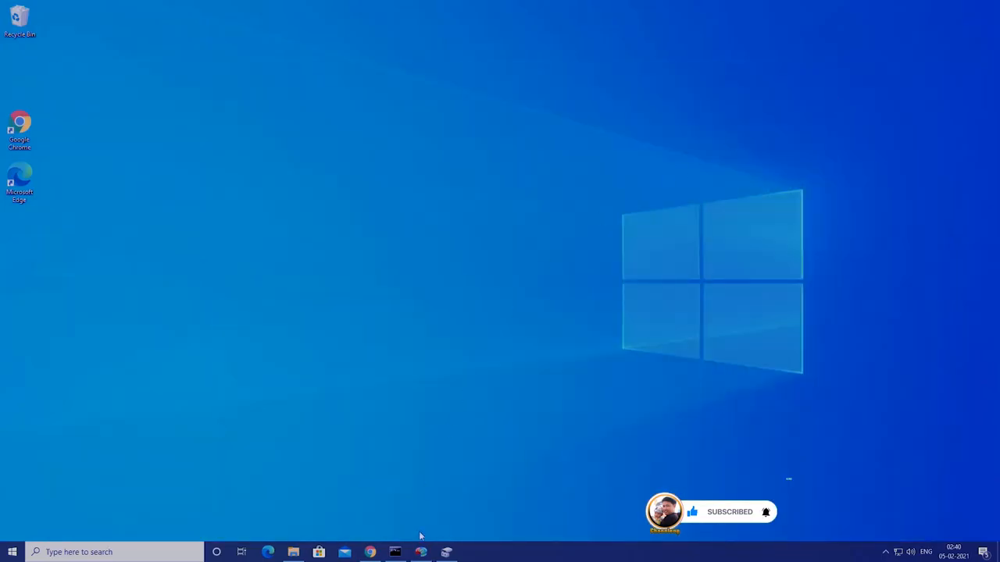
pyautogui.click(446, 552)
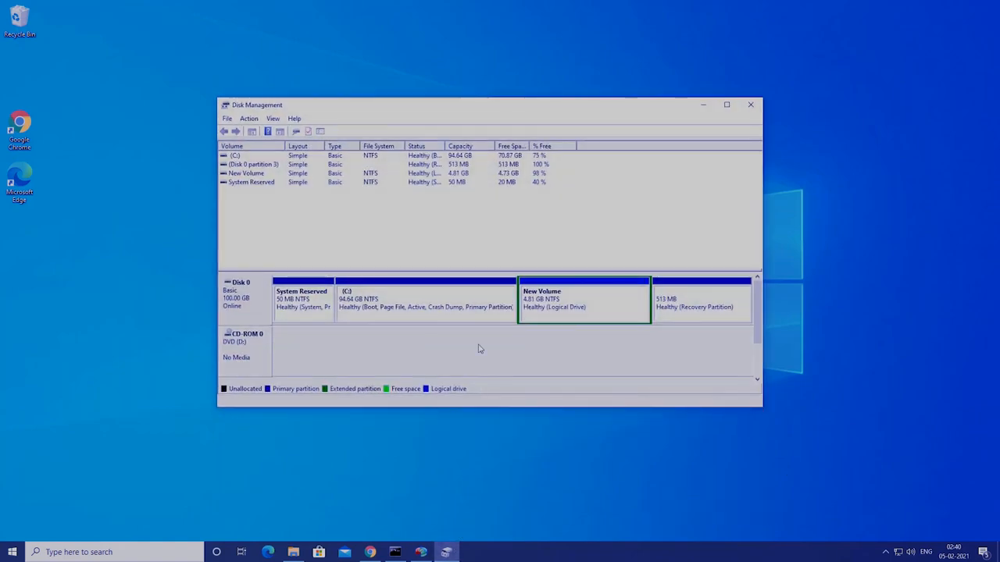
pyautogui.click(469, 309)
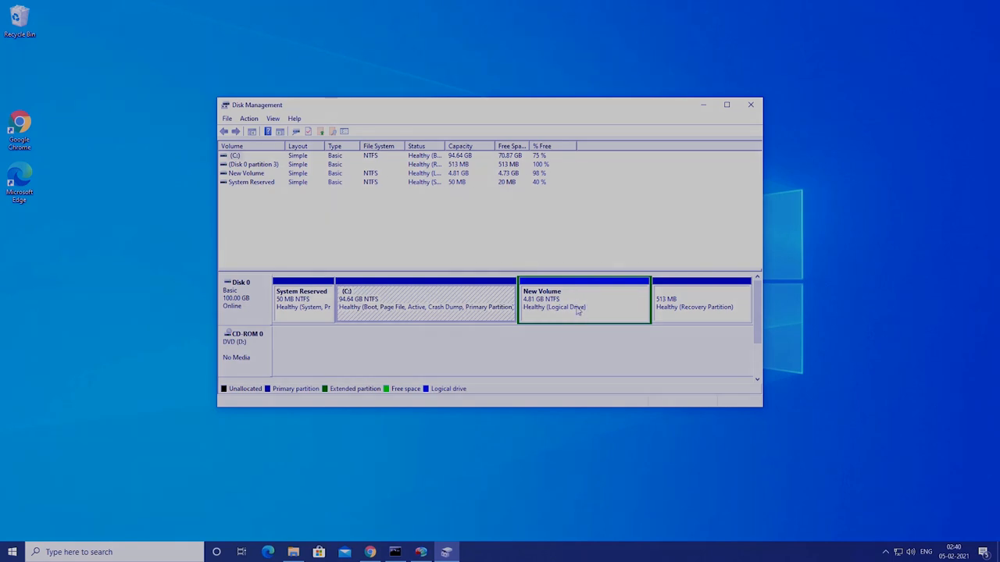
pyautogui.click(481, 313)
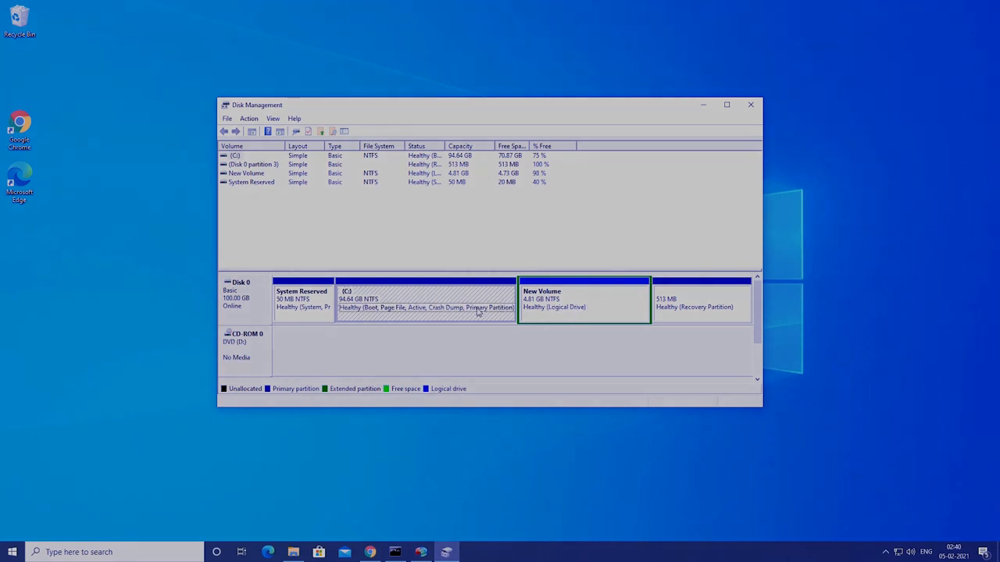
# - Check the C: and E: drive capacities in File Explorer's refreshed This PC view, and minimize the File Explorer and Disk Management windows
pyautogui.click(293, 552)
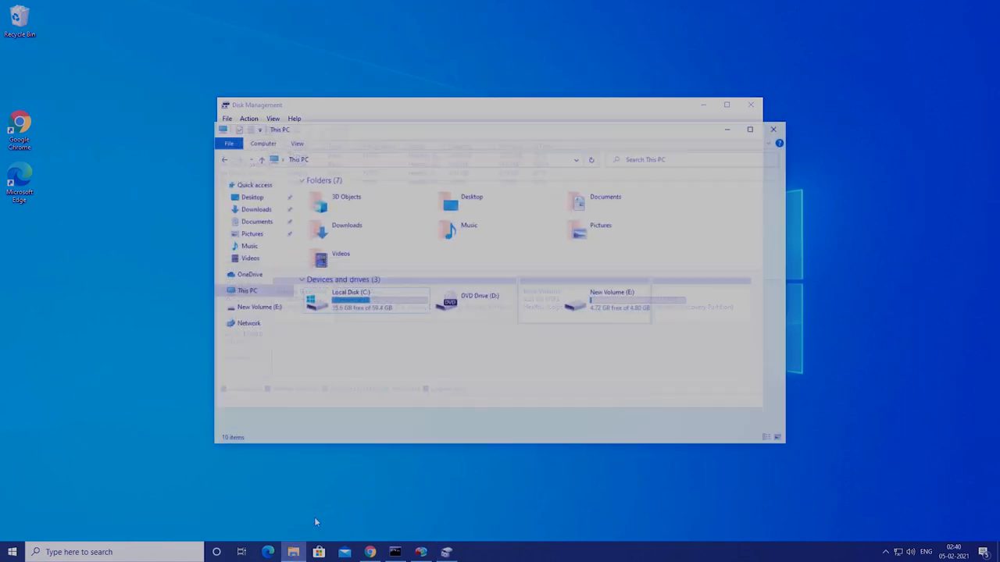
pyautogui.rightClick(354, 342)
pyautogui.click(383, 383)
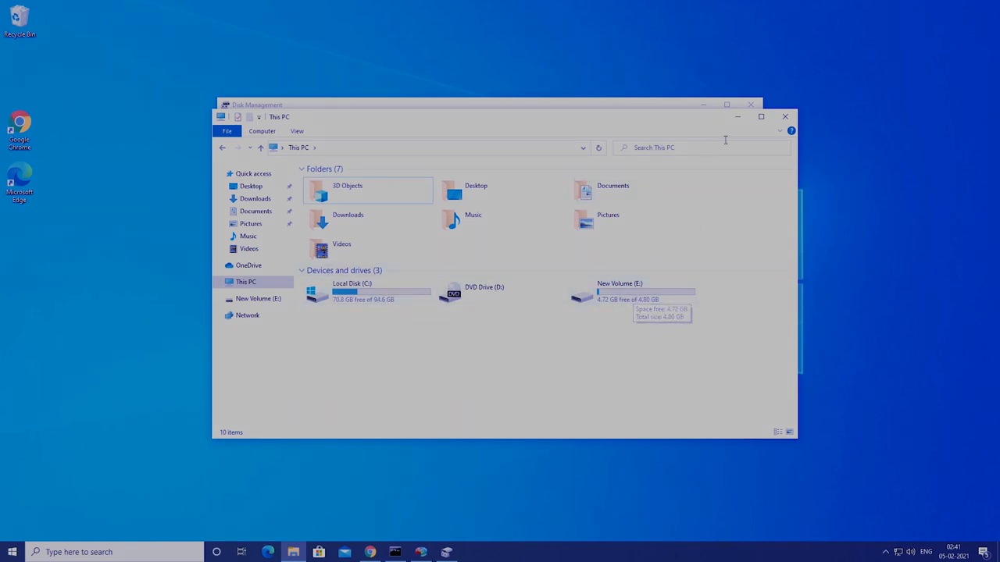
pyautogui.click(737, 116)
pyautogui.click(703, 106)
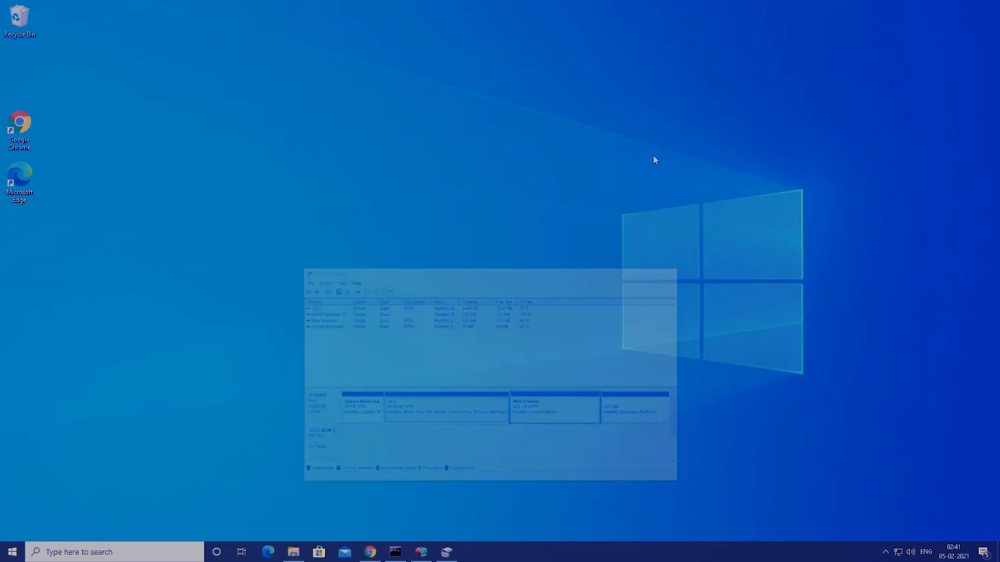